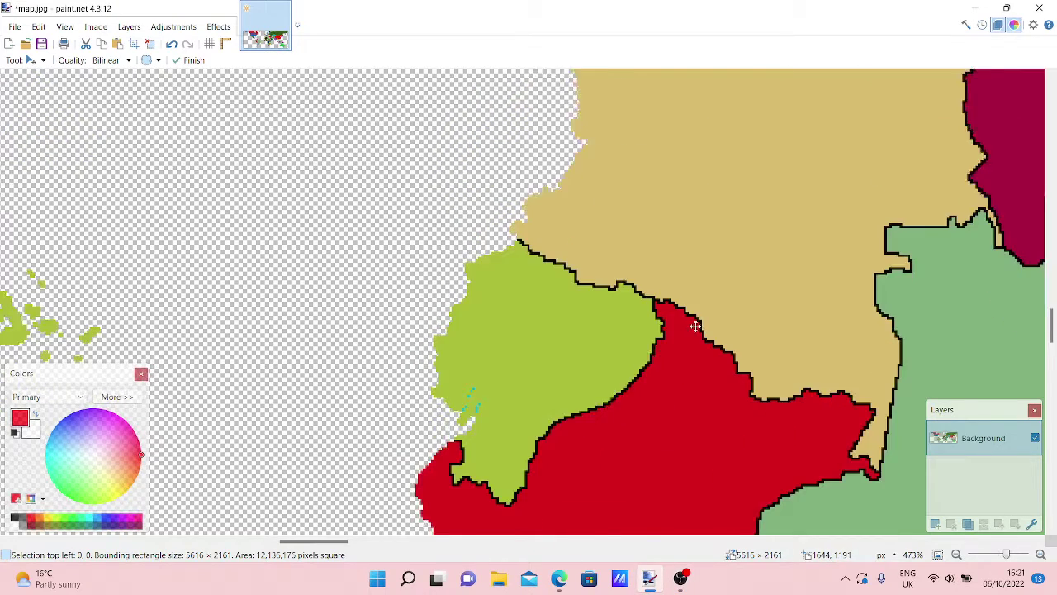
Switch to the browser and spin the country wheel, which lands on panama.
{"action": "scroll", "coordinate": [714, 361], "scroll_direction": "down", "scroll_amount": 2}
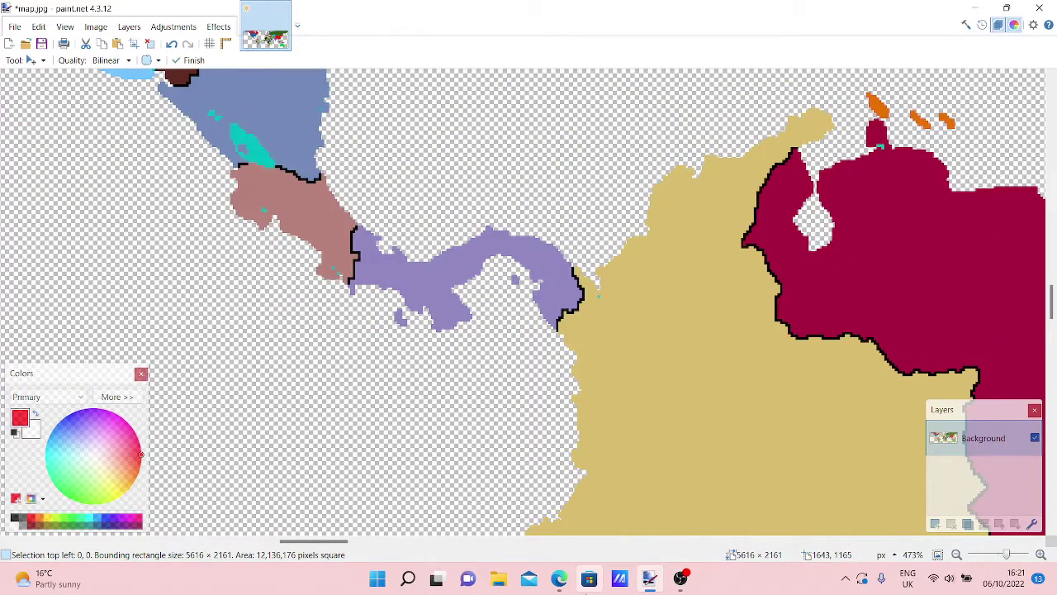
{"action": "left_click", "coordinate": [560, 581]}
{"action": "left_click", "coordinate": [291, 321]}
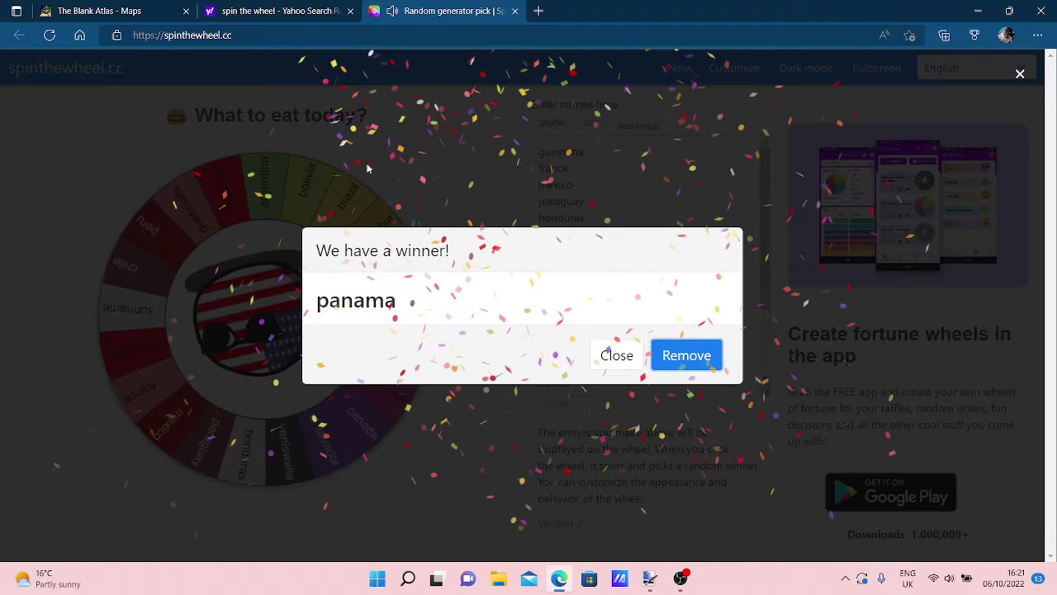
Close the panama result, spin again to land on usa, and return to paint.net.
{"action": "left_click", "coordinate": [617, 355]}
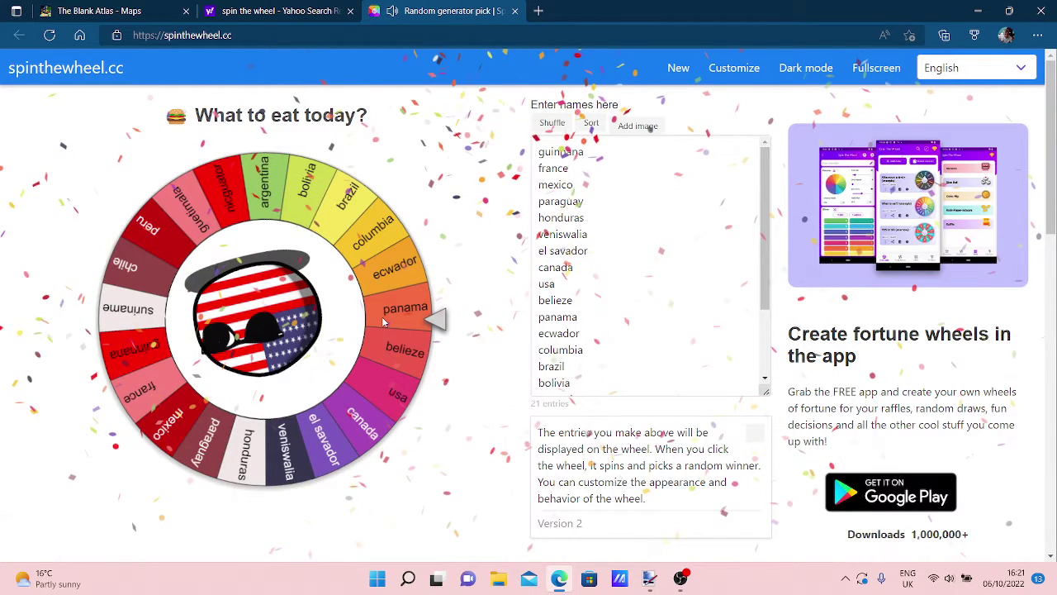
{"action": "left_click", "coordinate": [381, 325]}
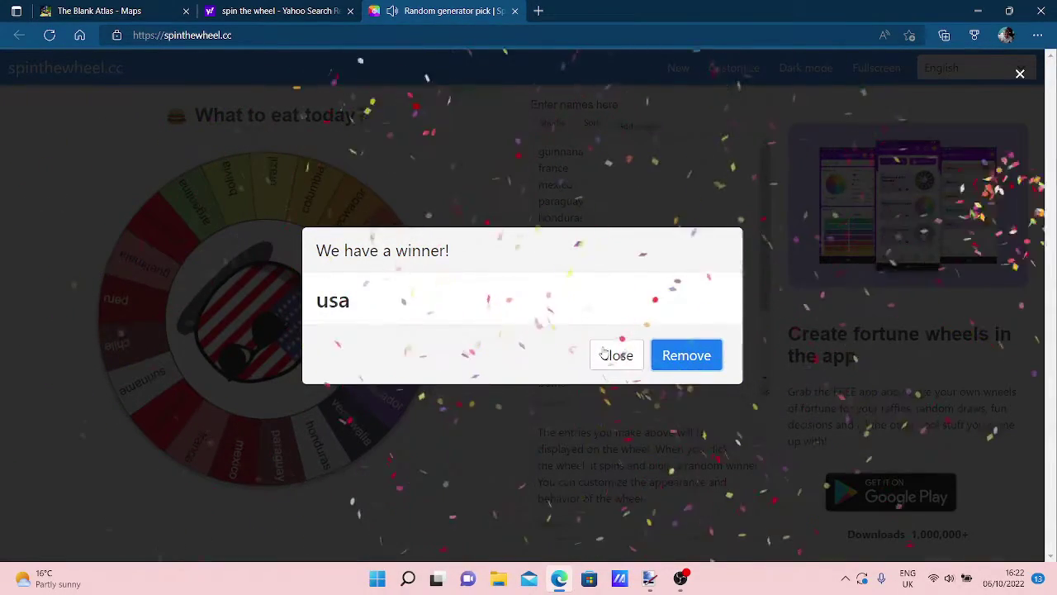
{"action": "left_click", "coordinate": [611, 355]}
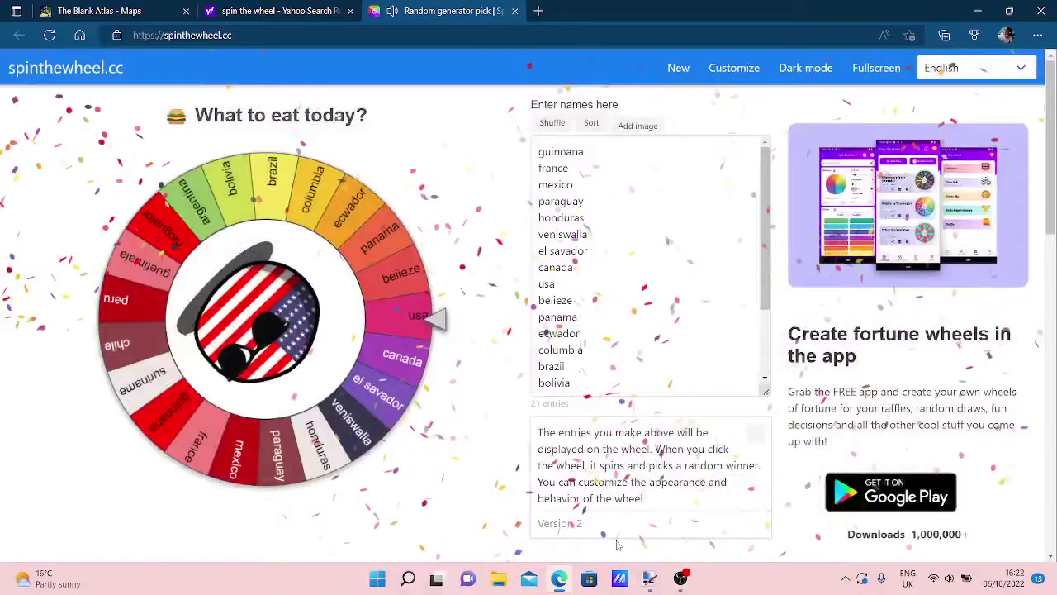
{"action": "left_click", "coordinate": [649, 578]}
Sample Florida's USA blue as the primary colour with the Color Picker.
{"action": "scroll", "coordinate": [636, 339], "scroll_direction": "up", "scroll_amount": 15}
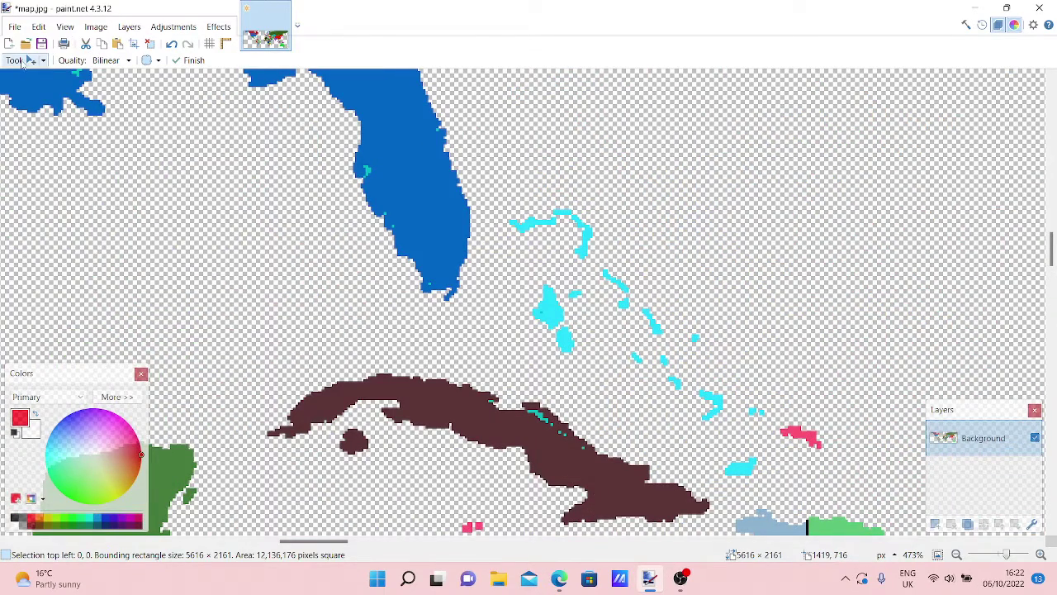
{"action": "left_click", "coordinate": [22, 59]}
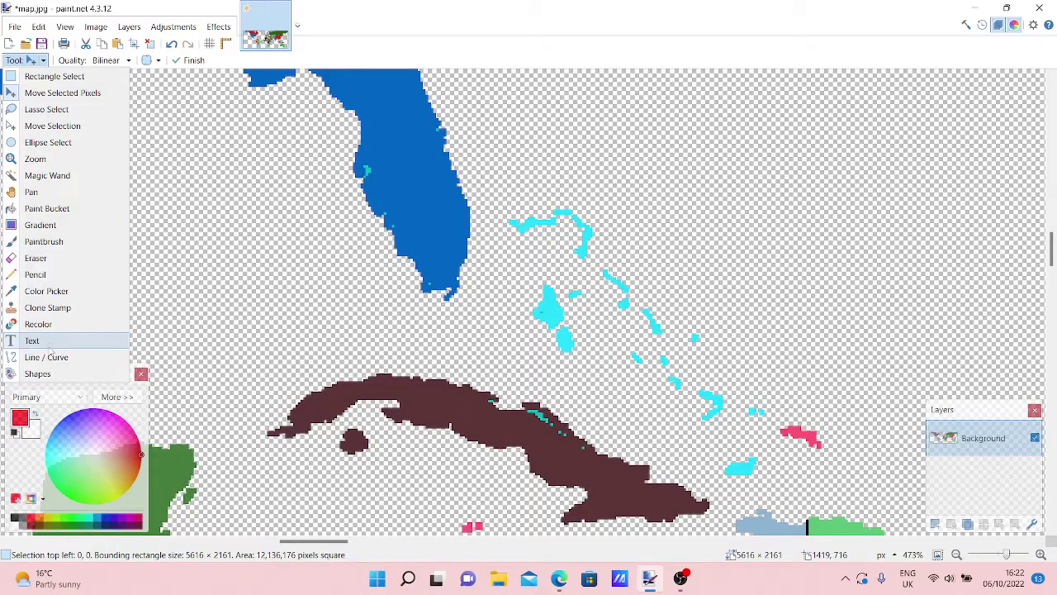
{"action": "left_click", "coordinate": [404, 168]}
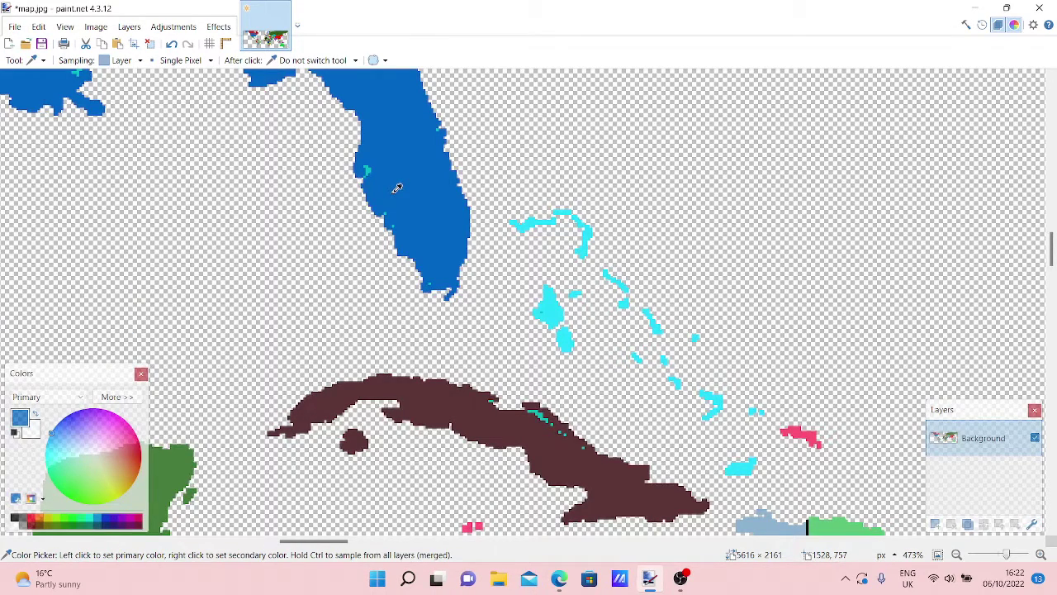
Choose the Recolor tool and scroll the map down to Panama.
{"action": "scroll", "coordinate": [397, 189], "scroll_direction": "up", "scroll_amount": 3}
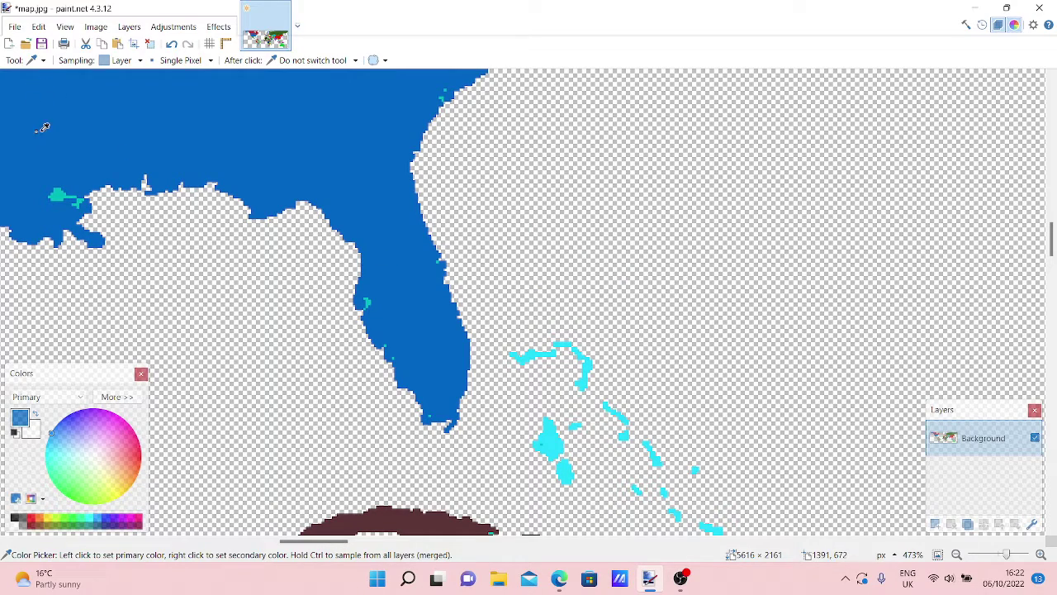
{"action": "left_click", "coordinate": [39, 63]}
{"action": "left_click", "coordinate": [37, 320]}
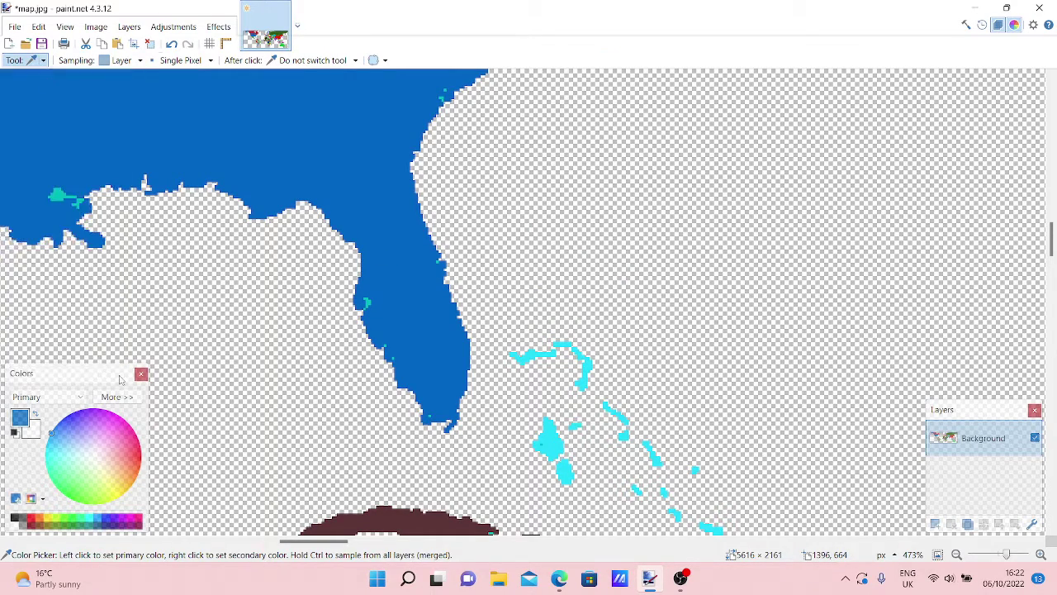
{"action": "scroll", "coordinate": [247, 376], "scroll_direction": "down", "scroll_amount": 3}
{"action": "scroll", "coordinate": [248, 376], "scroll_direction": "down", "scroll_amount": 10}
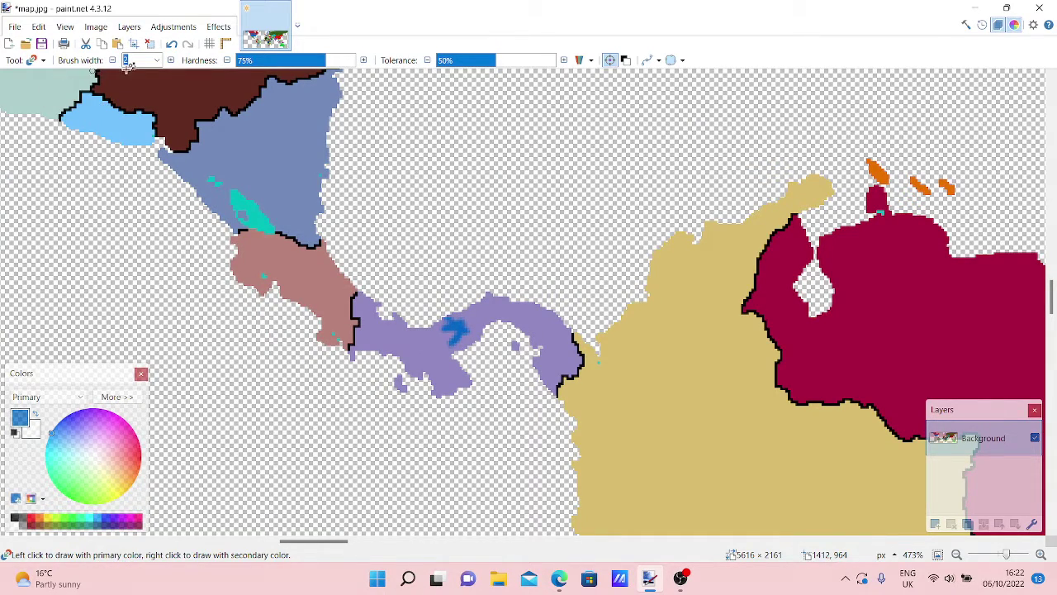
Set the brush width to 20 and recolour western Panama in the USA blue.
{"action": "left_click", "coordinate": [155, 61]}
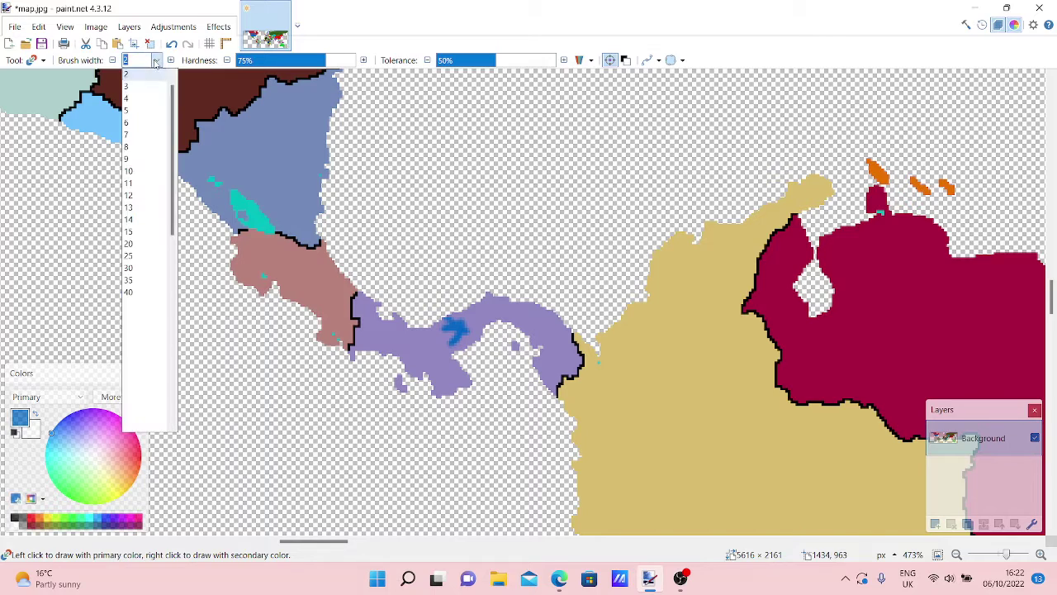
{"action": "left_click", "coordinate": [310, 284]}
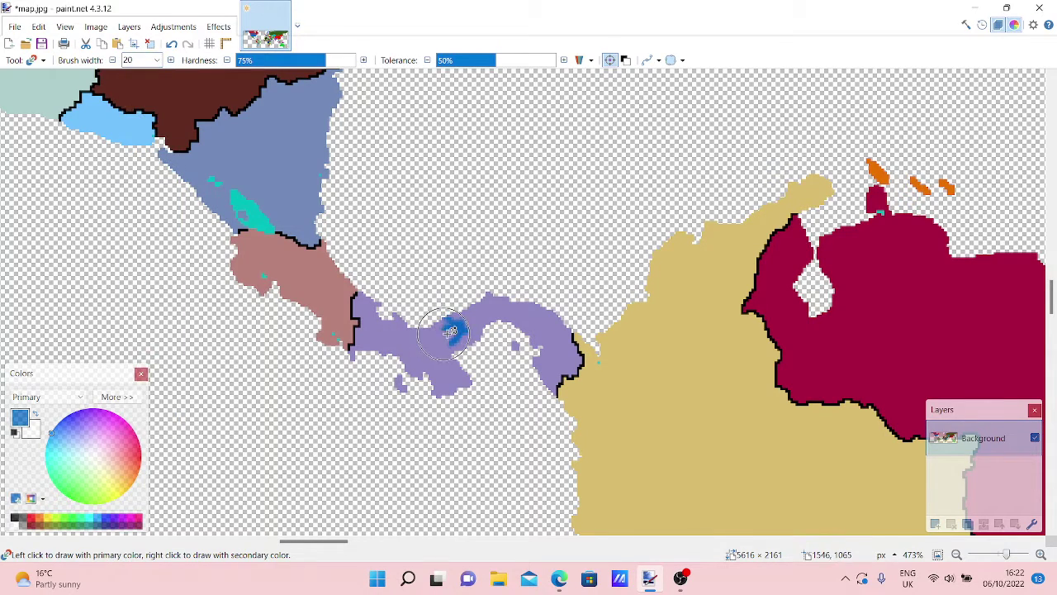
{"action": "left_click_drag", "start_coordinate": [450, 331], "coordinate": [460, 329]}
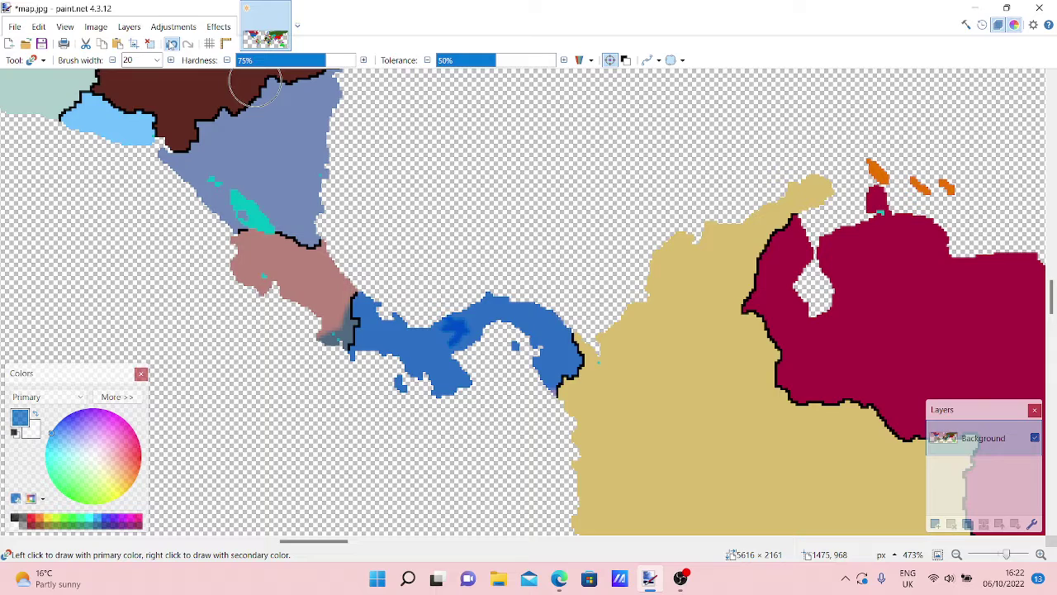
{"action": "left_click", "coordinate": [171, 44]}
{"action": "left_click_drag", "start_coordinate": [429, 370], "coordinate": [373, 333]}
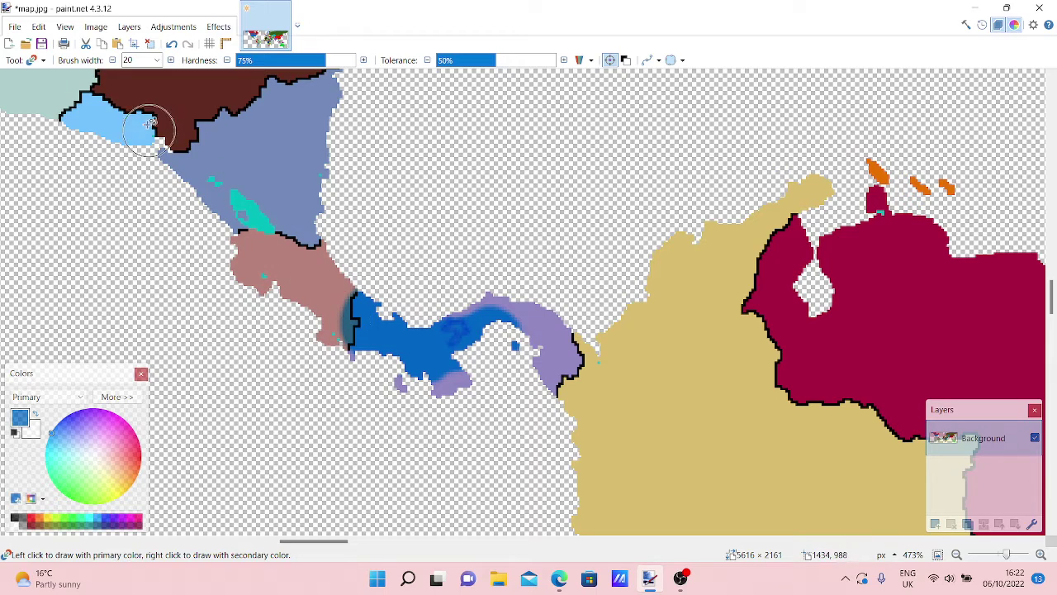
Undo the uneven stroke and repaint the rest of Panama in blue.
{"action": "left_click", "coordinate": [41, 61]}
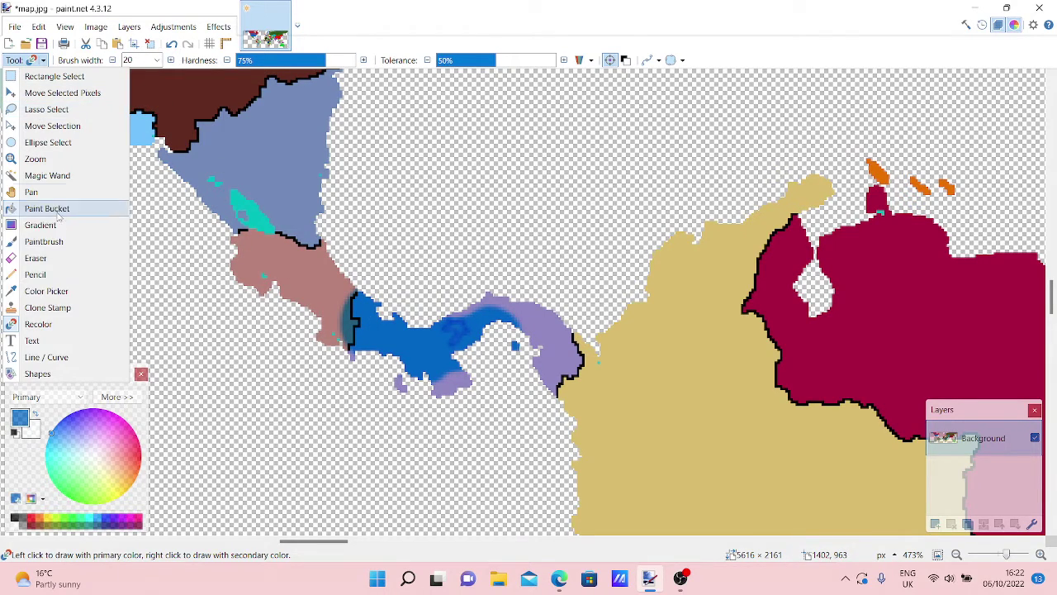
{"action": "left_click", "coordinate": [50, 332]}
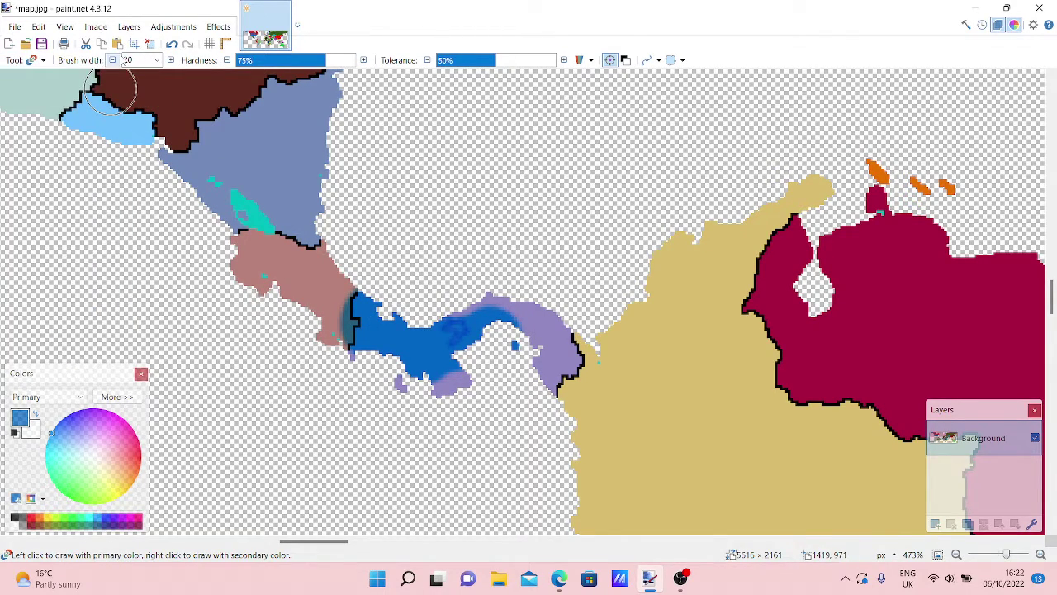
{"action": "left_click", "coordinate": [171, 46]}
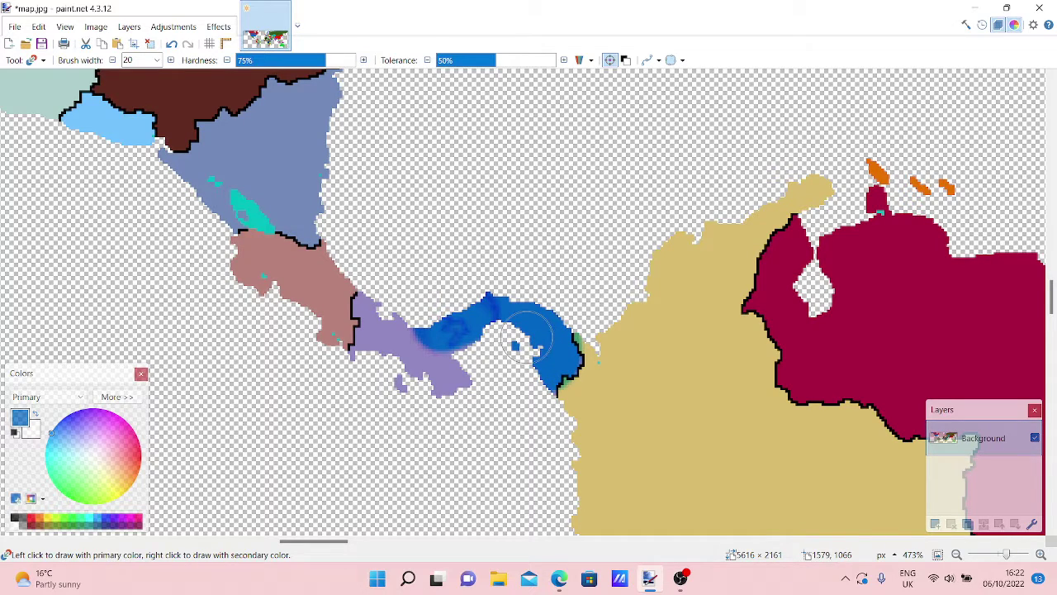
{"action": "left_click_drag", "start_coordinate": [468, 330], "coordinate": [441, 360]}
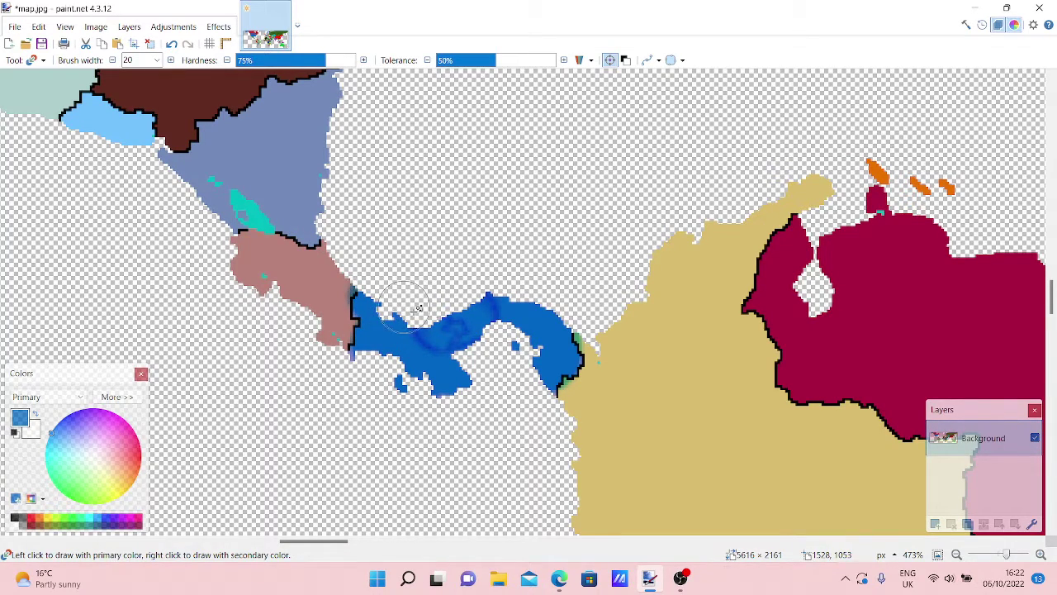
{"action": "scroll", "coordinate": [419, 307], "scroll_direction": "down", "scroll_amount": 2}
{"action": "scroll", "coordinate": [495, 331], "scroll_direction": "up", "scroll_amount": 10}
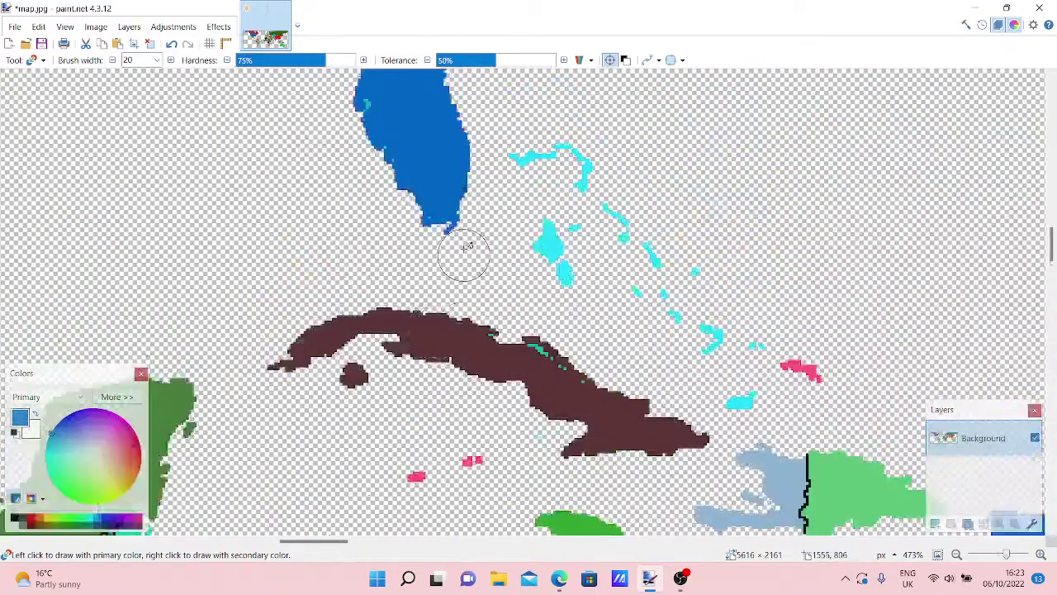
{"action": "scroll", "coordinate": [466, 235], "scroll_direction": "down", "scroll_amount": 8}
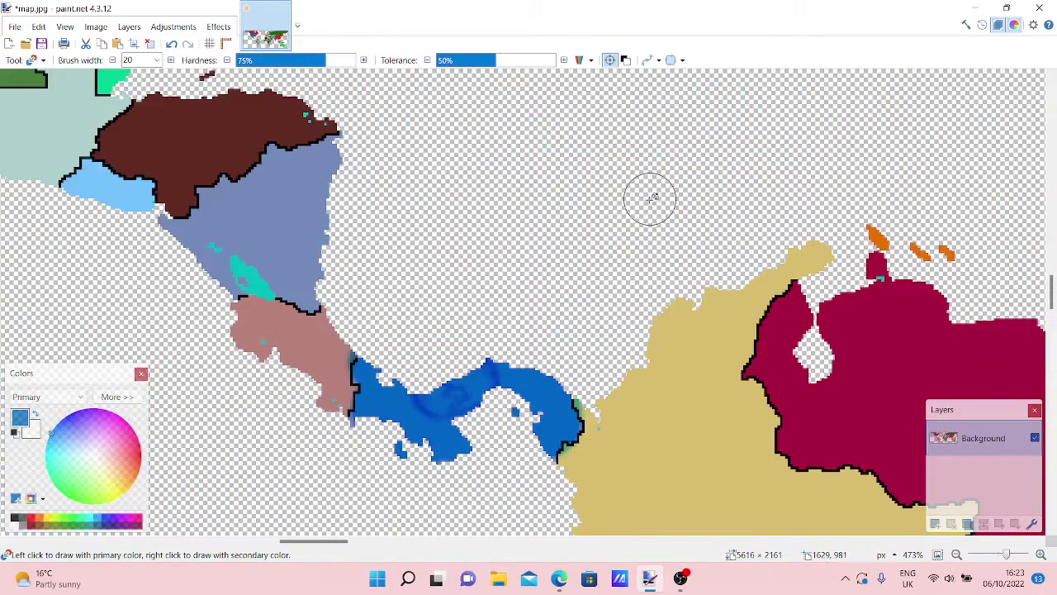
Spin the country wheel twice, landing on bolivia, then bring the paint.net map back.
{"action": "left_click", "coordinate": [559, 579]}
{"action": "left_click", "coordinate": [315, 342]}
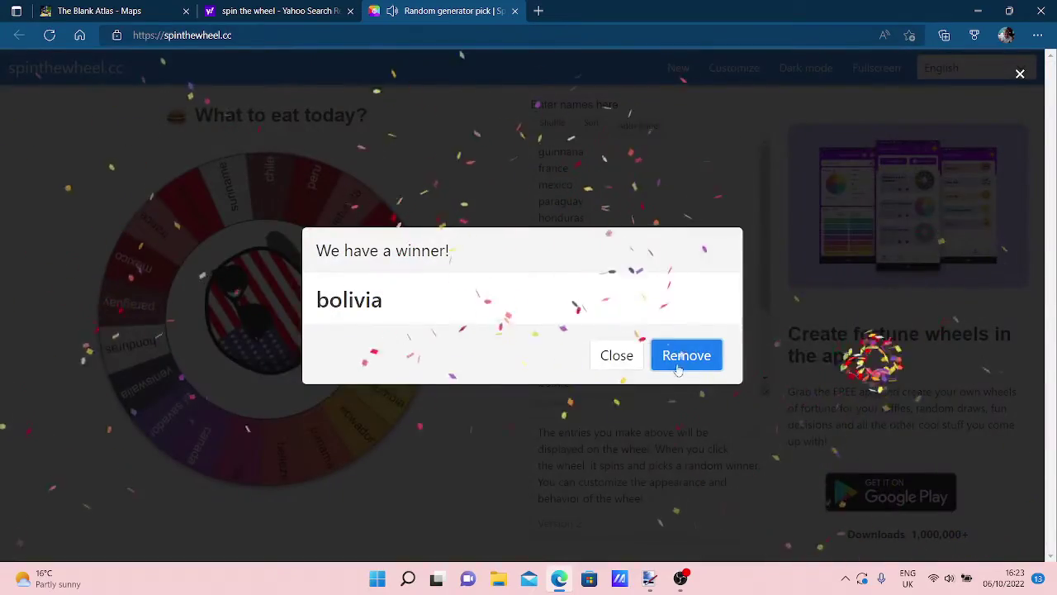
{"action": "left_click", "coordinate": [616, 355]}
{"action": "left_click", "coordinate": [326, 306]}
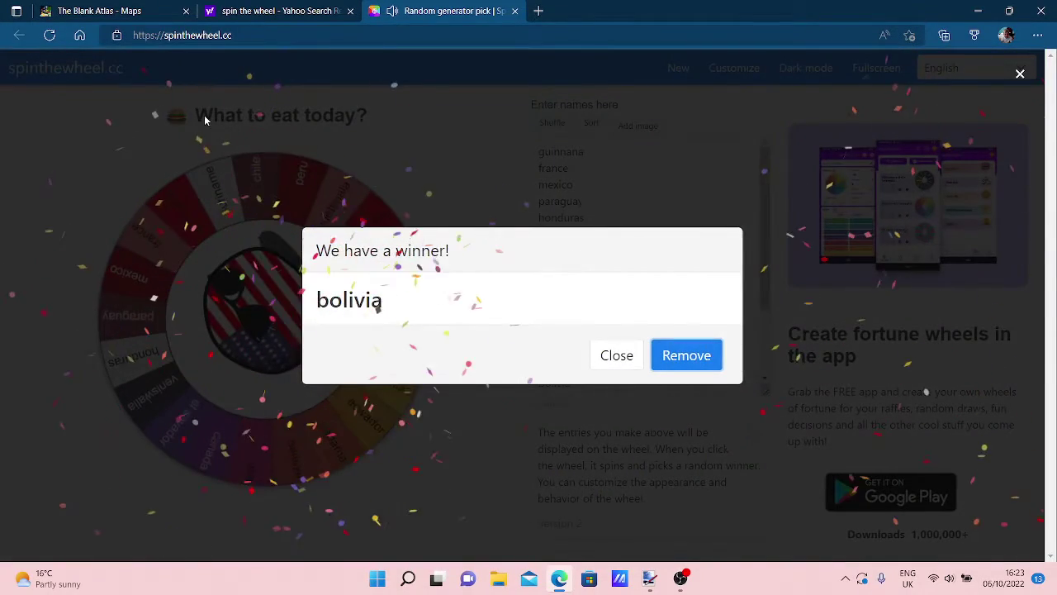
{"action": "left_click", "coordinate": [637, 366]}
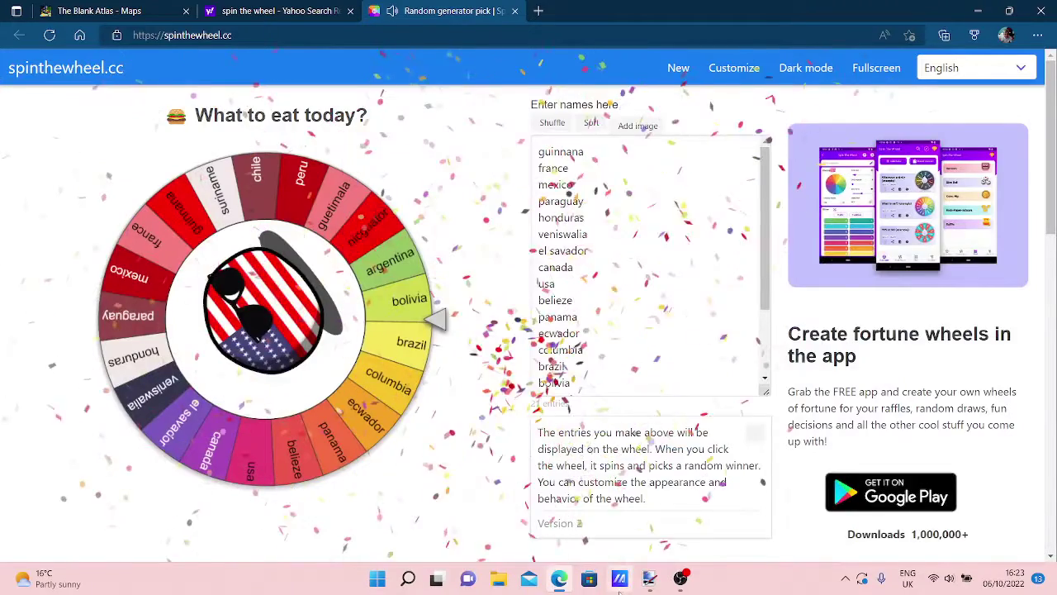
{"action": "left_click", "coordinate": [649, 578]}
Pan and scroll the map over Peru, Paraguay and Bolivia to inspect them.
{"action": "scroll", "coordinate": [627, 309], "scroll_direction": "down", "scroll_amount": 10}
{"action": "scroll", "coordinate": [627, 309], "scroll_direction": "right", "scroll_amount": 3}
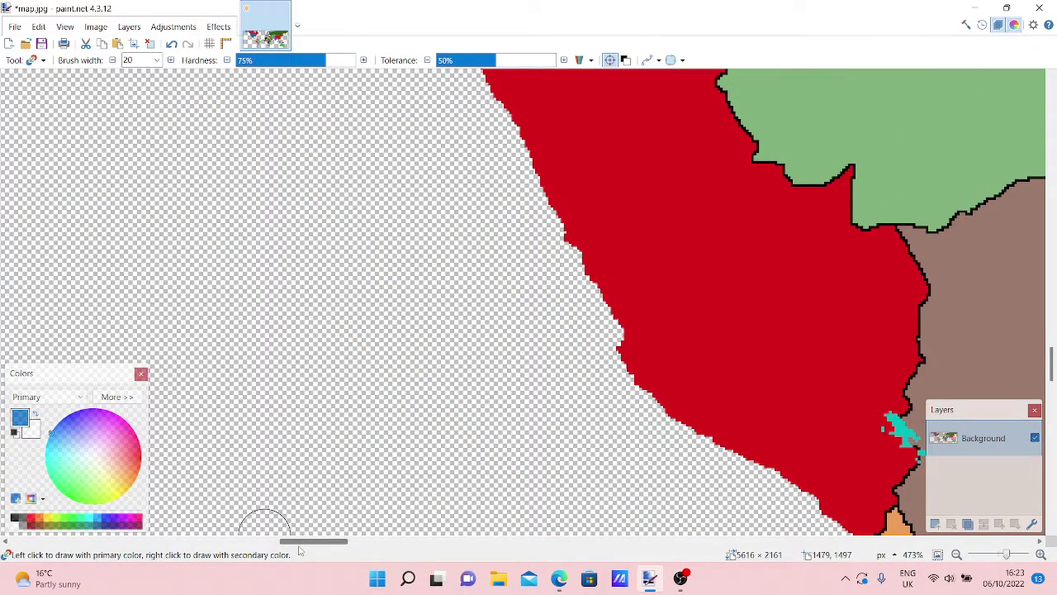
{"action": "scroll", "coordinate": [300, 551], "scroll_direction": "right", "scroll_amount": 5}
{"action": "scroll", "coordinate": [371, 377], "scroll_direction": "down", "scroll_amount": 5}
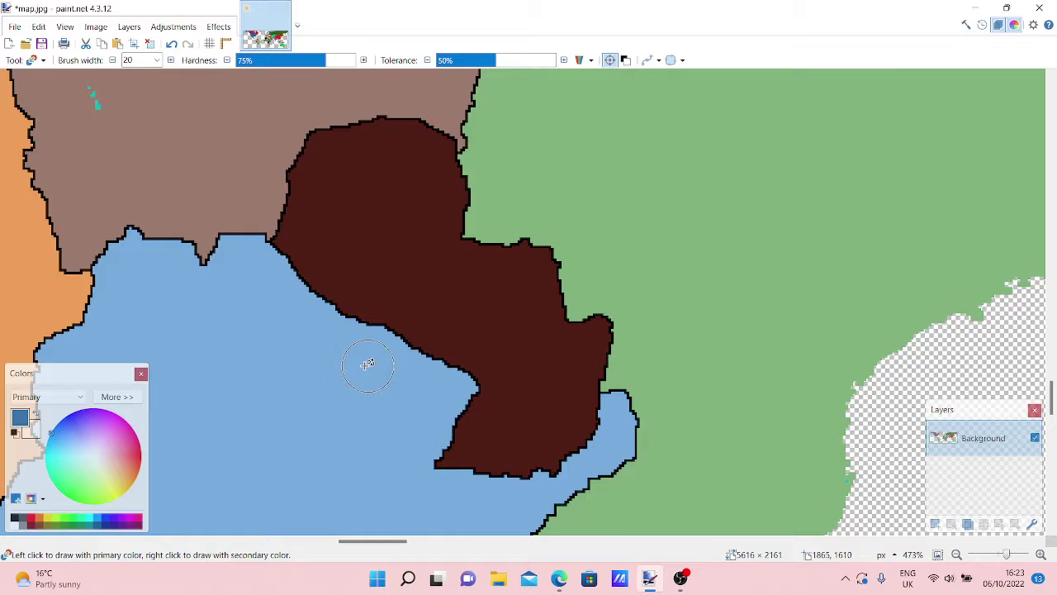
{"action": "scroll", "coordinate": [367, 364], "scroll_direction": "up", "scroll_amount": 3}
{"action": "left_click_drag", "start_coordinate": [380, 542], "coordinate": [365, 543]}
{"action": "scroll", "coordinate": [419, 357], "scroll_direction": "up", "scroll_amount": 6}
{"action": "scroll", "coordinate": [420, 354], "scroll_direction": "down", "scroll_amount": 1}
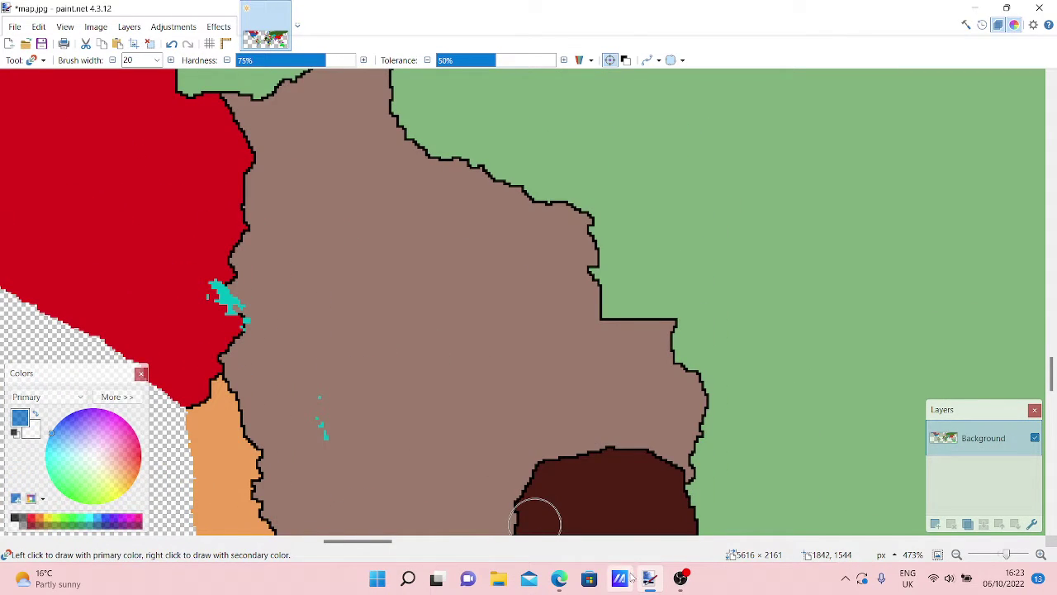
Spin the wheel onto peru, then spin again to land on paraguay.
{"action": "left_click", "coordinate": [568, 581]}
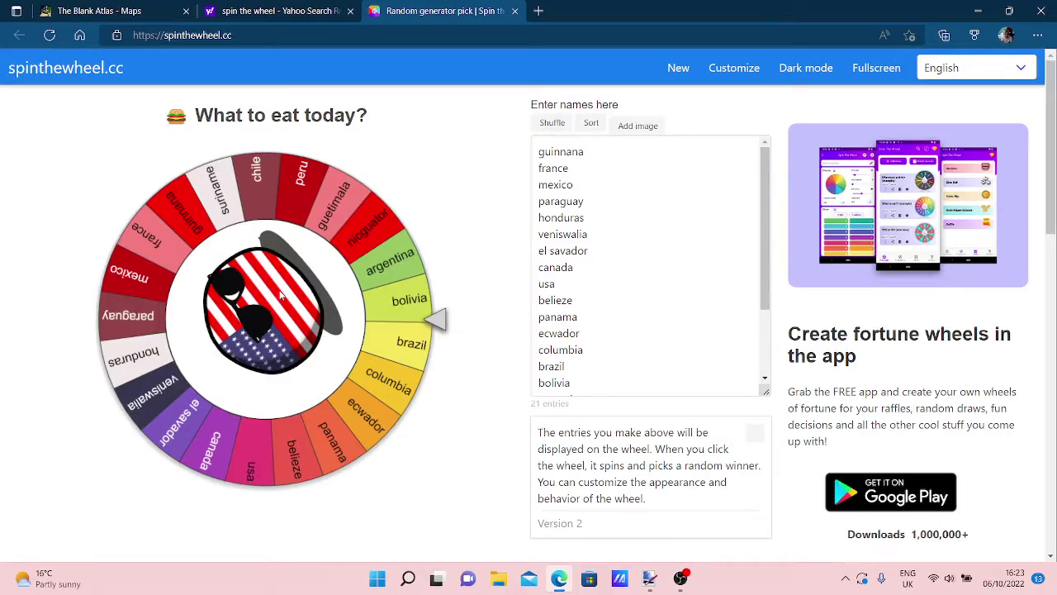
{"action": "left_click", "coordinate": [280, 294]}
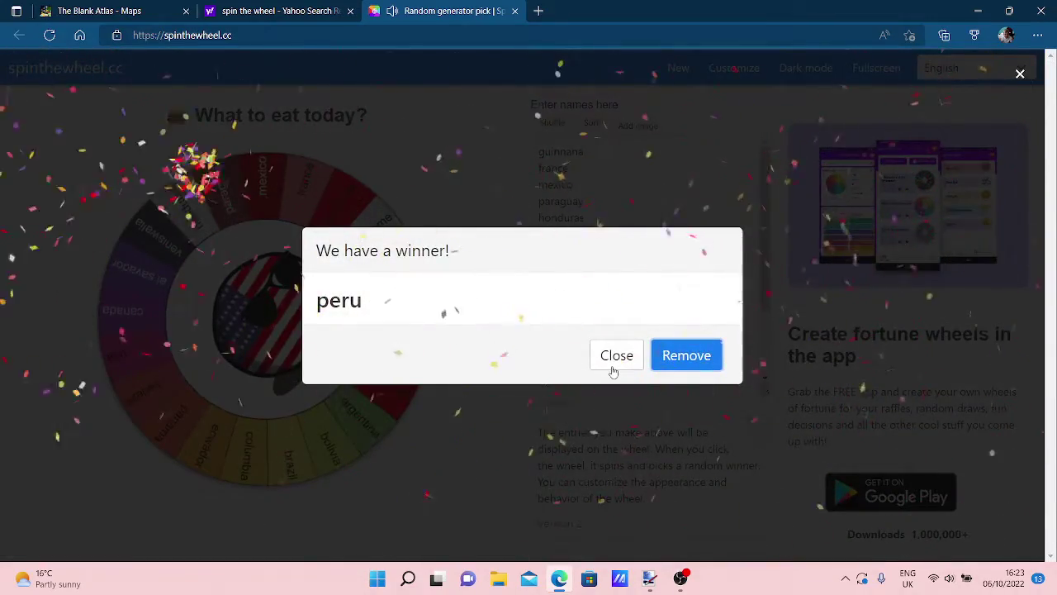
{"action": "left_click", "coordinate": [616, 369]}
{"action": "left_click", "coordinate": [310, 266]}
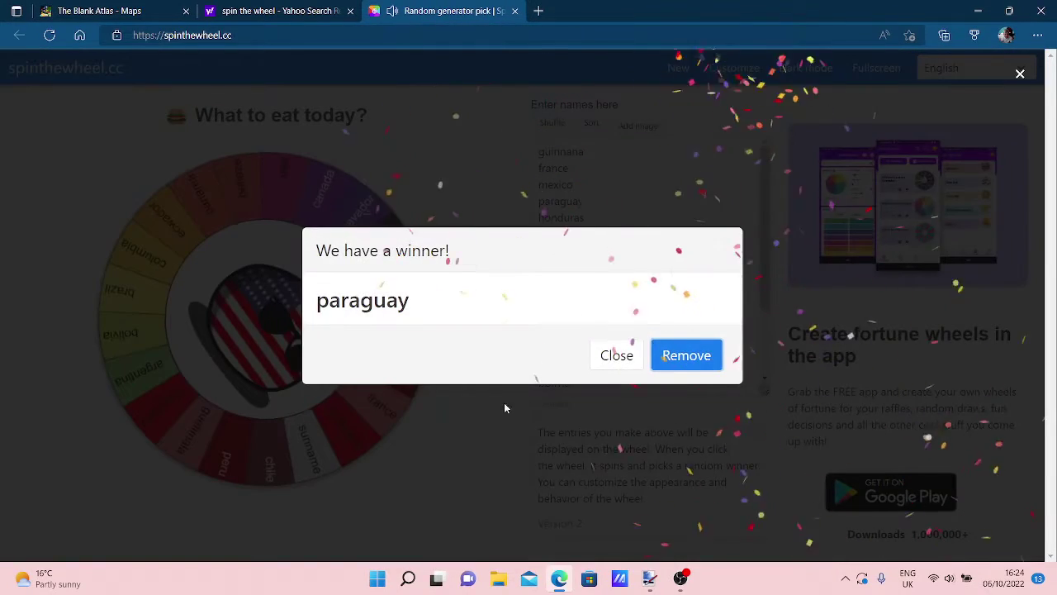
{"action": "left_click", "coordinate": [618, 356]}
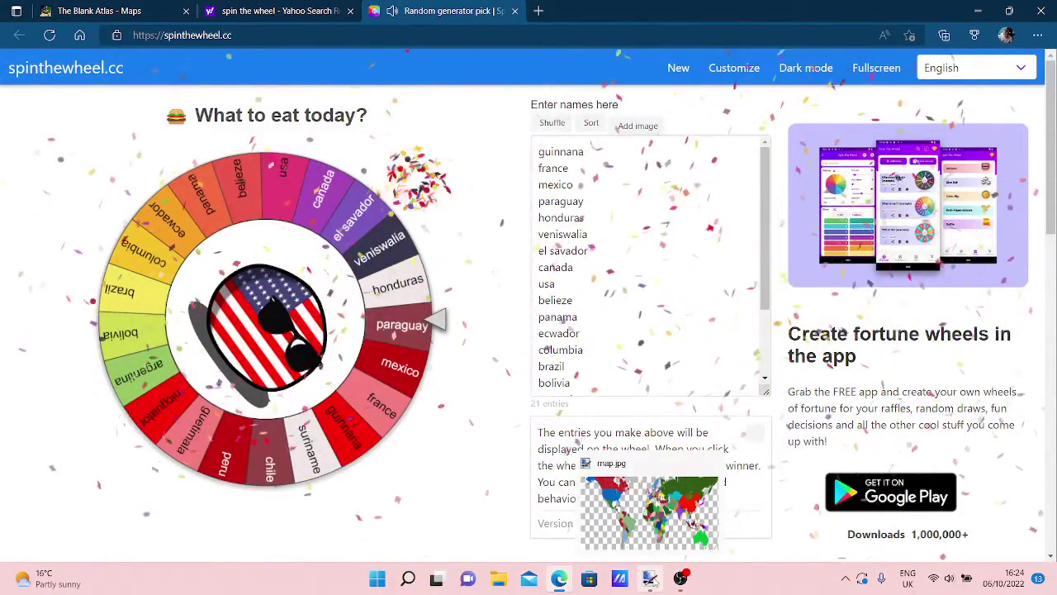
Back in paint.net, survey the map from the Caribbean through Central America to Argentina.
{"action": "left_click", "coordinate": [649, 580]}
{"action": "scroll", "coordinate": [538, 514], "scroll_direction": "up", "scroll_amount": 15}
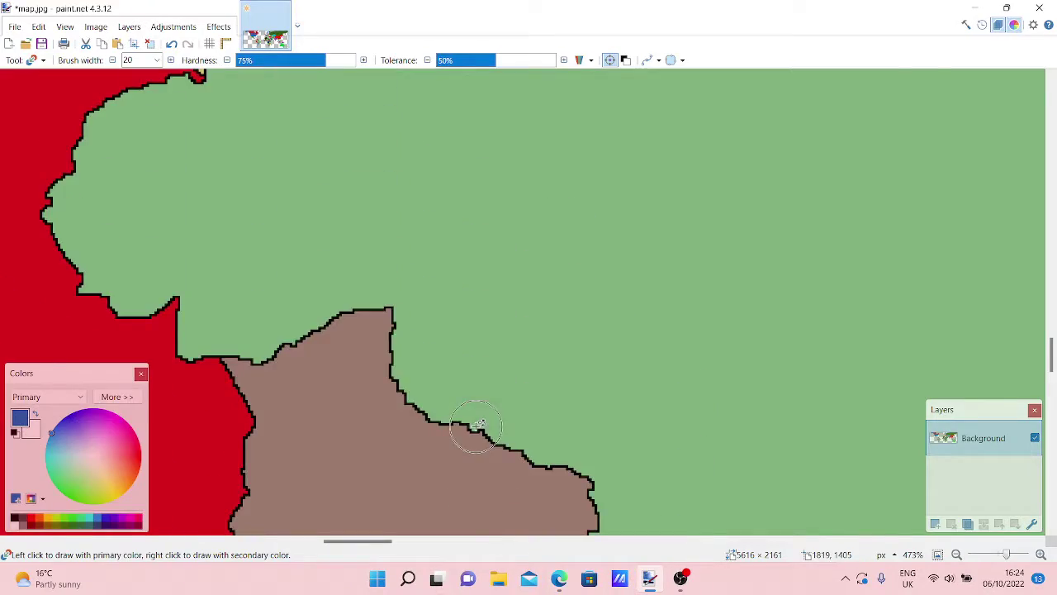
{"action": "scroll", "coordinate": [491, 348], "scroll_direction": "up", "scroll_amount": 10}
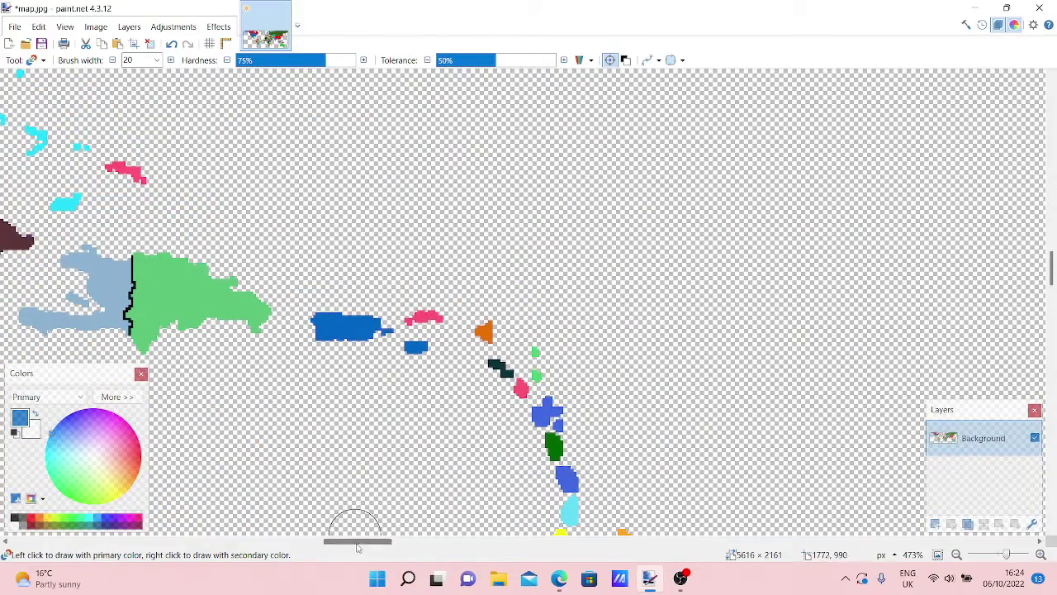
{"action": "left_click_drag", "start_coordinate": [357, 548], "coordinate": [299, 549]}
{"action": "scroll", "coordinate": [413, 413], "scroll_direction": "down", "scroll_amount": 3}
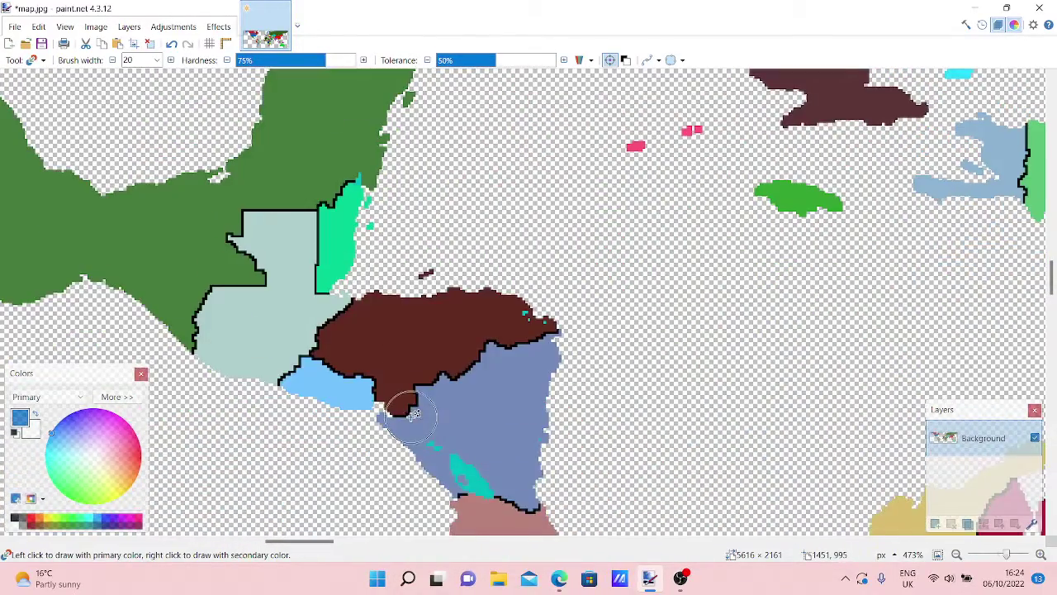
{"action": "scroll", "coordinate": [412, 400], "scroll_direction": "down", "scroll_amount": 5}
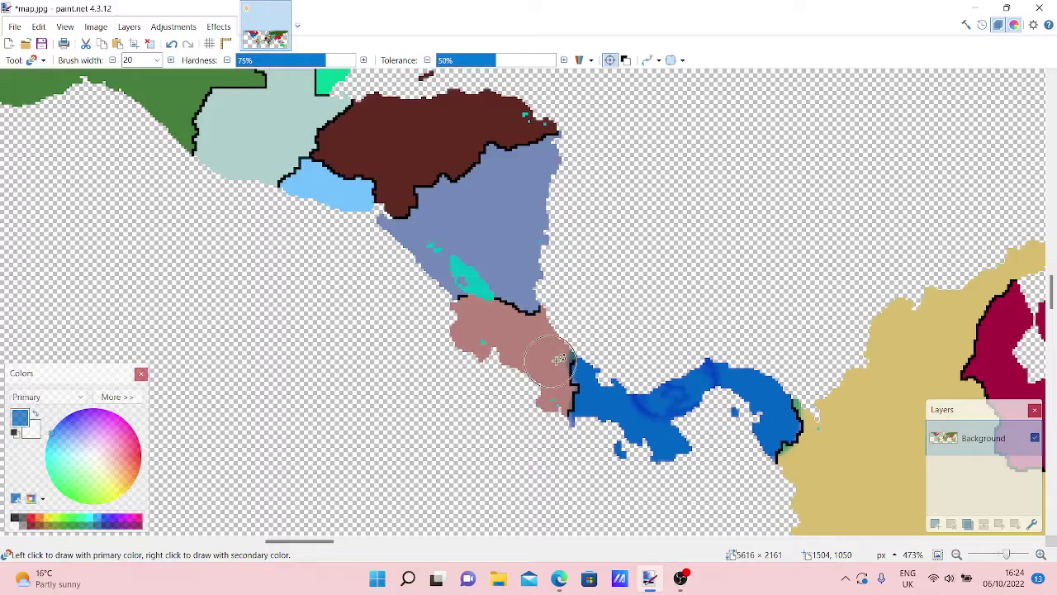
{"action": "scroll", "coordinate": [562, 358], "scroll_direction": "up", "scroll_amount": 5}
{"action": "scroll", "coordinate": [413, 396], "scroll_direction": "down", "scroll_amount": 20}
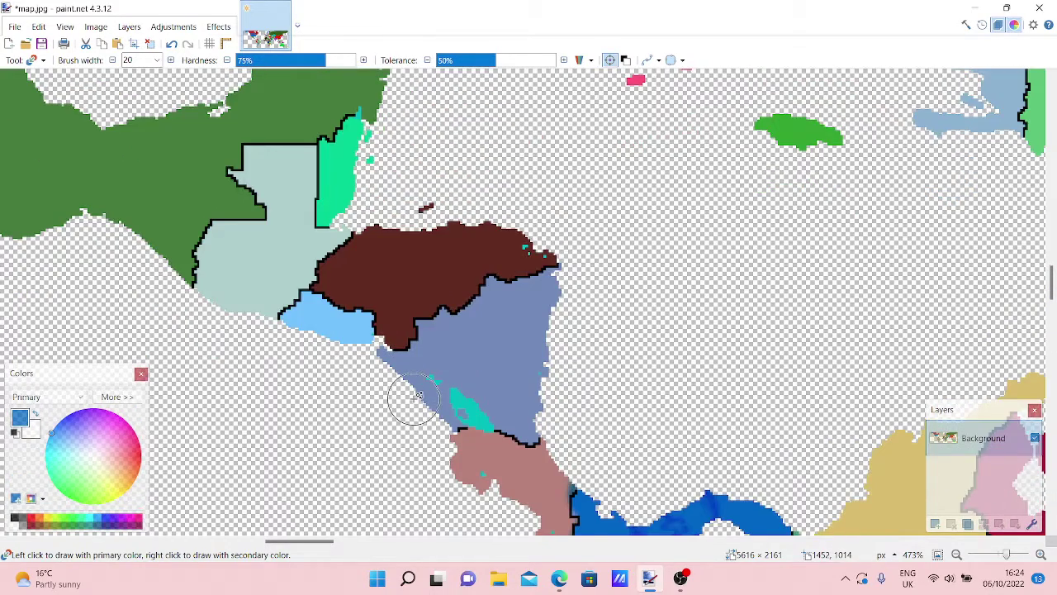
{"action": "scroll", "coordinate": [568, 381], "scroll_direction": "down", "scroll_amount": 7}
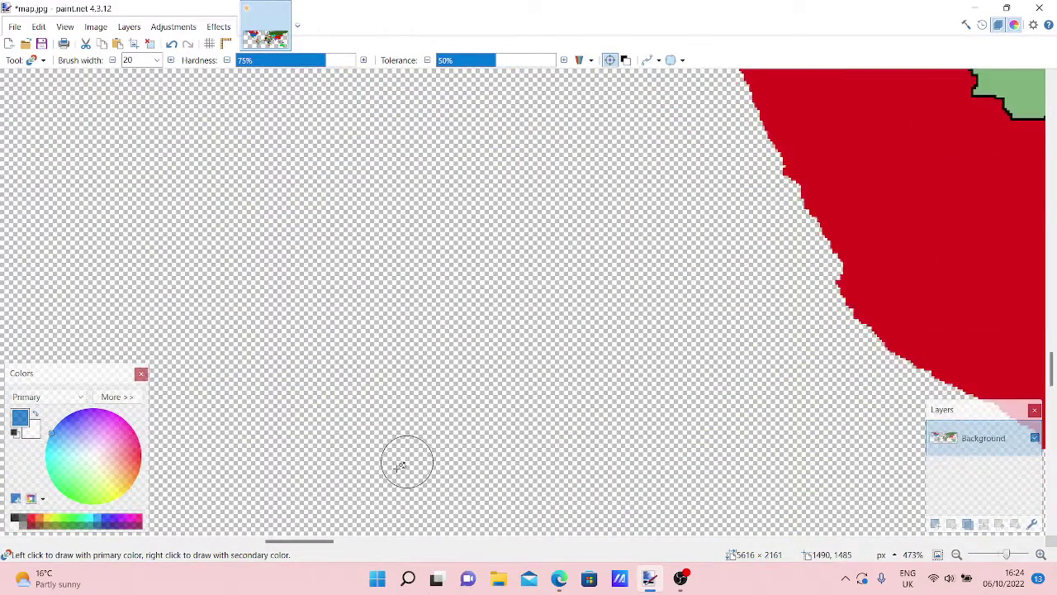
{"action": "scroll", "coordinate": [355, 520], "scroll_direction": "right", "scroll_amount": 10}
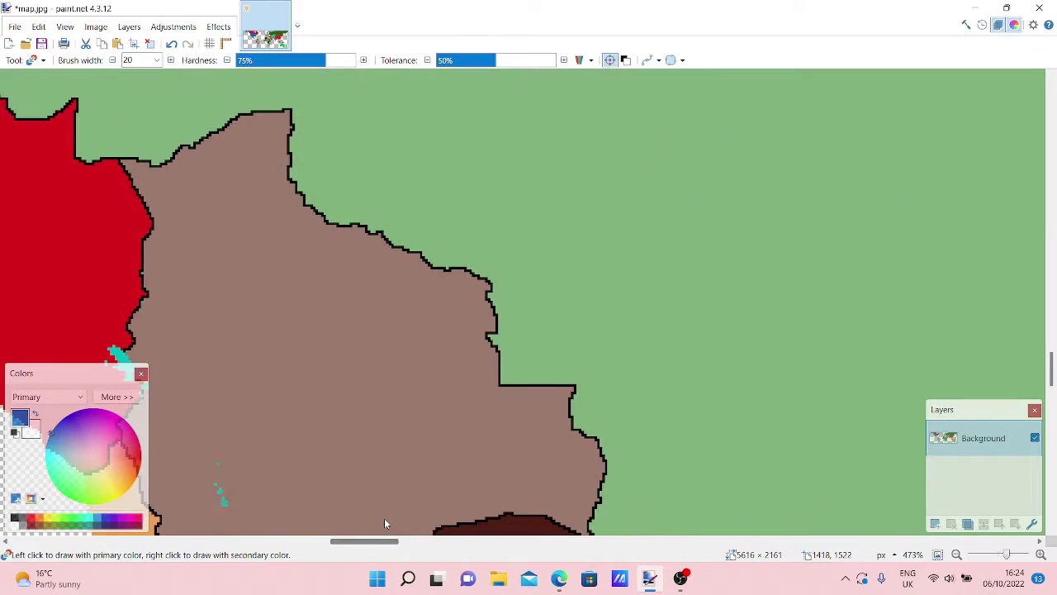
{"action": "scroll", "coordinate": [429, 479], "scroll_direction": "left", "scroll_amount": 3}
{"action": "scroll", "coordinate": [612, 396], "scroll_direction": "down", "scroll_amount": 9}
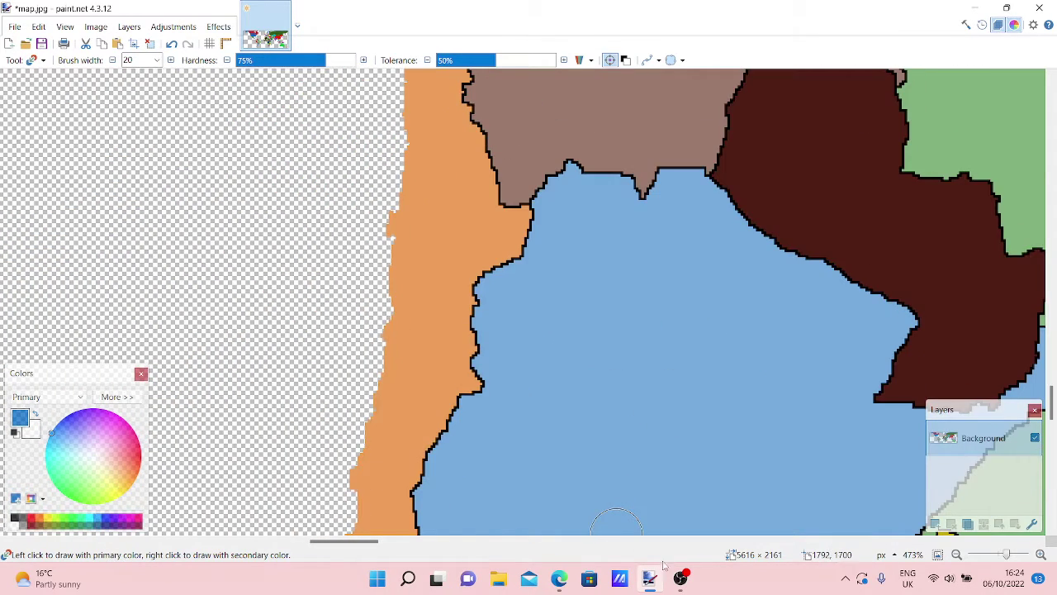
Spin the wheel onto veniswalia, close the result, and place the cursor in the names list.
{"action": "mouse_move", "coordinate": [663, 584]}
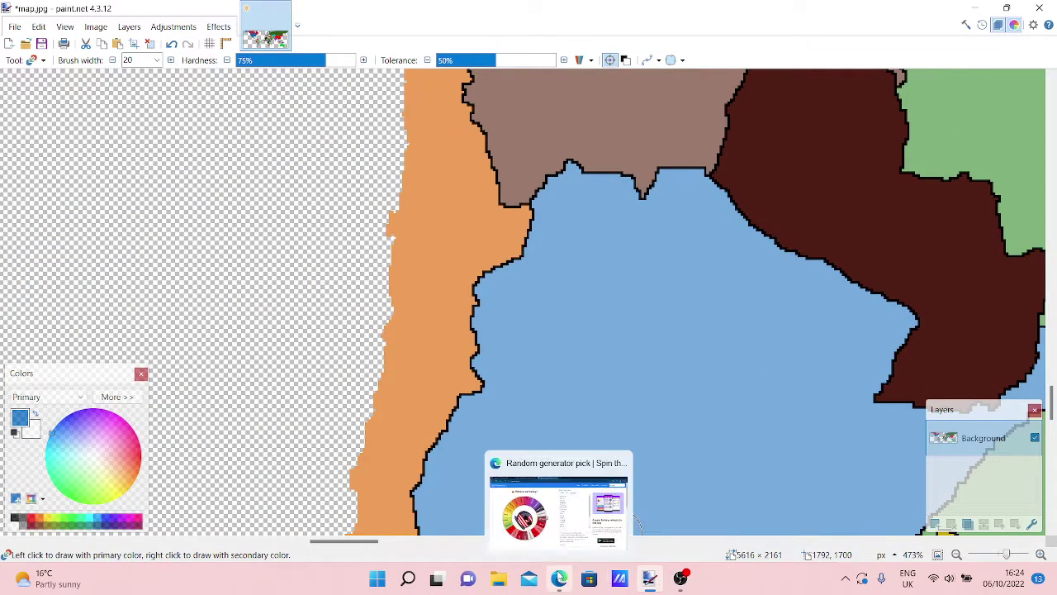
{"action": "left_click", "coordinate": [559, 575]}
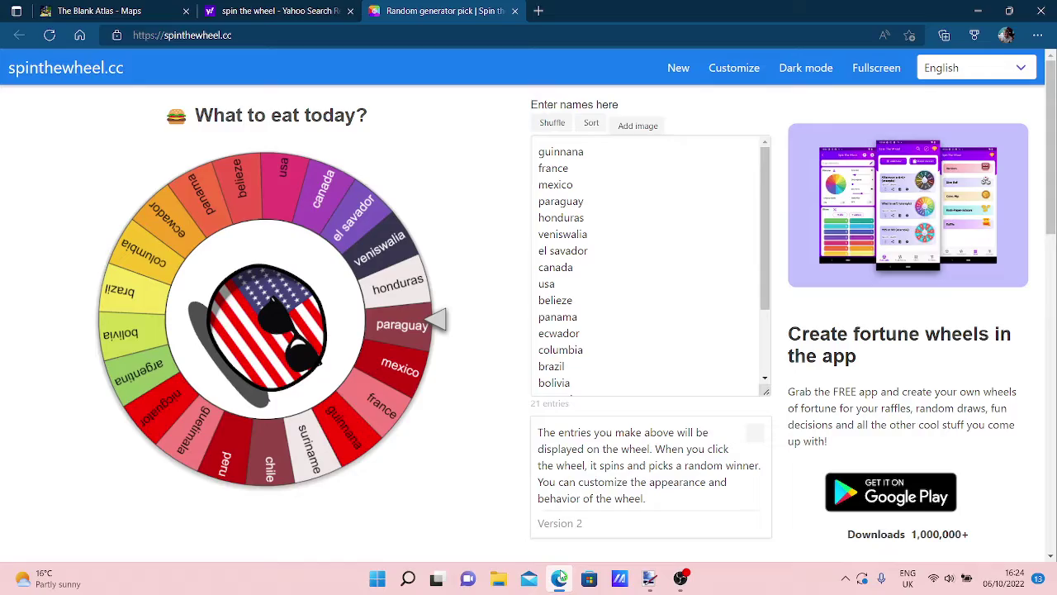
{"action": "left_click", "coordinate": [316, 347]}
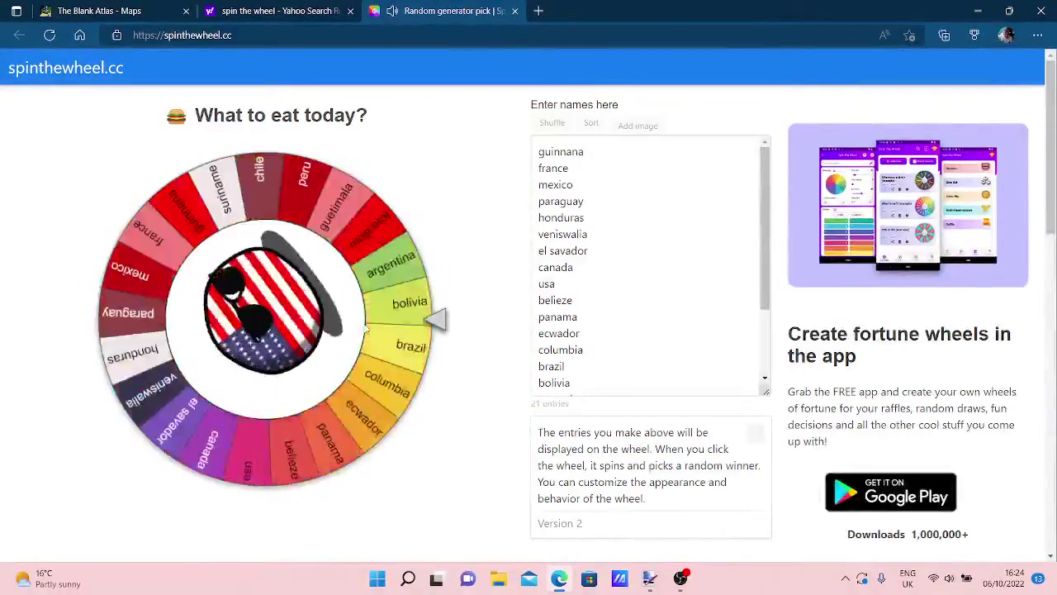
{"action": "scroll", "coordinate": [642, 395], "scroll_direction": "down", "scroll_amount": 5}
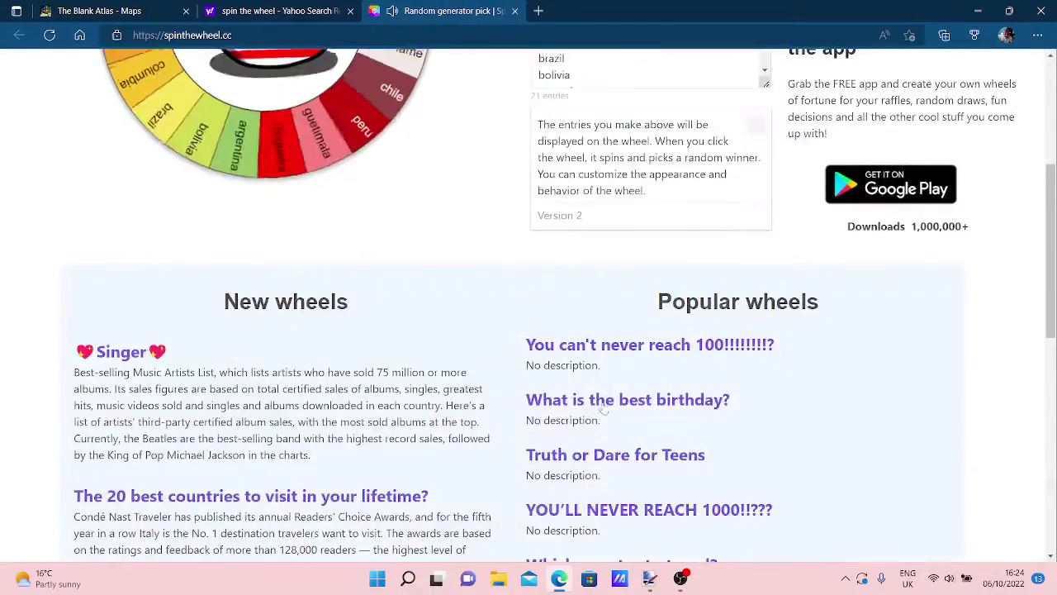
{"action": "scroll", "coordinate": [661, 273], "scroll_direction": "up", "scroll_amount": 3}
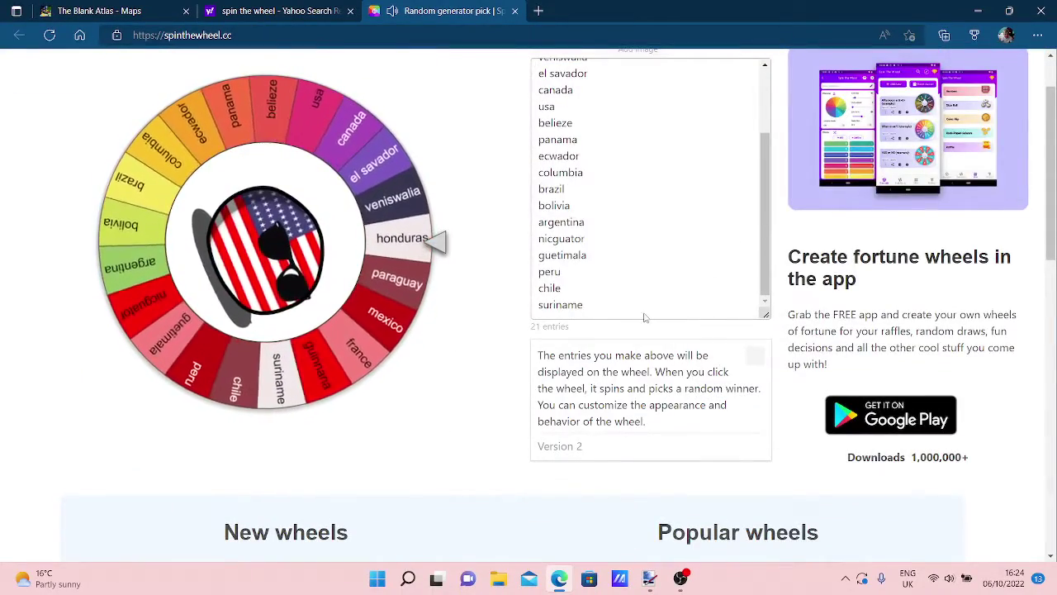
{"action": "scroll", "coordinate": [645, 318], "scroll_direction": "down", "scroll_amount": 3}
{"action": "scroll", "coordinate": [644, 302], "scroll_direction": "up", "scroll_amount": 5}
{"action": "scroll", "coordinate": [649, 303], "scroll_direction": "up", "scroll_amount": 2}
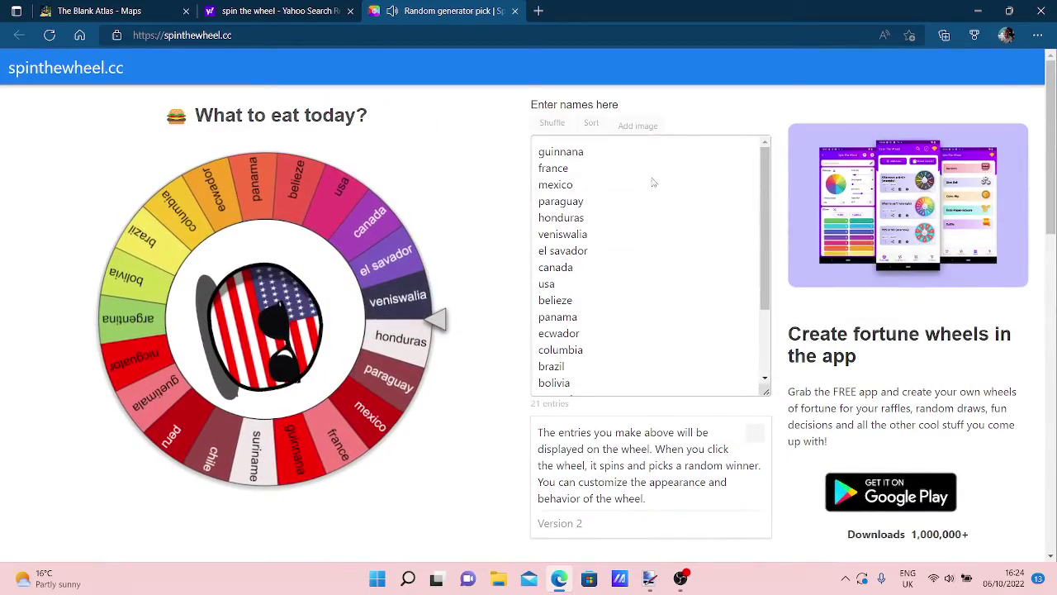
{"action": "scroll", "coordinate": [646, 247], "scroll_direction": "down", "scroll_amount": 2}
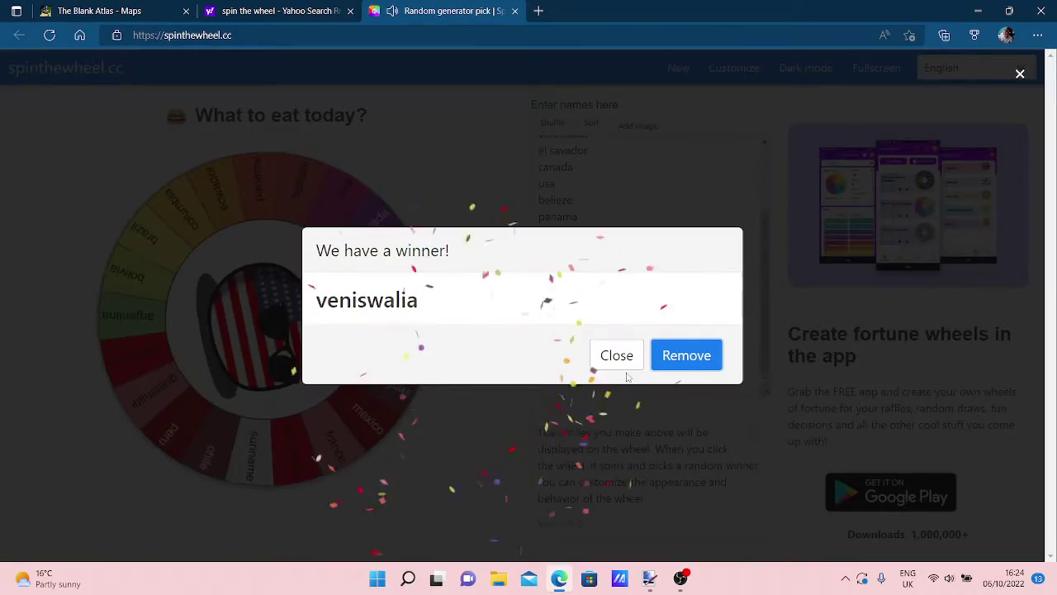
{"action": "left_click", "coordinate": [621, 357]}
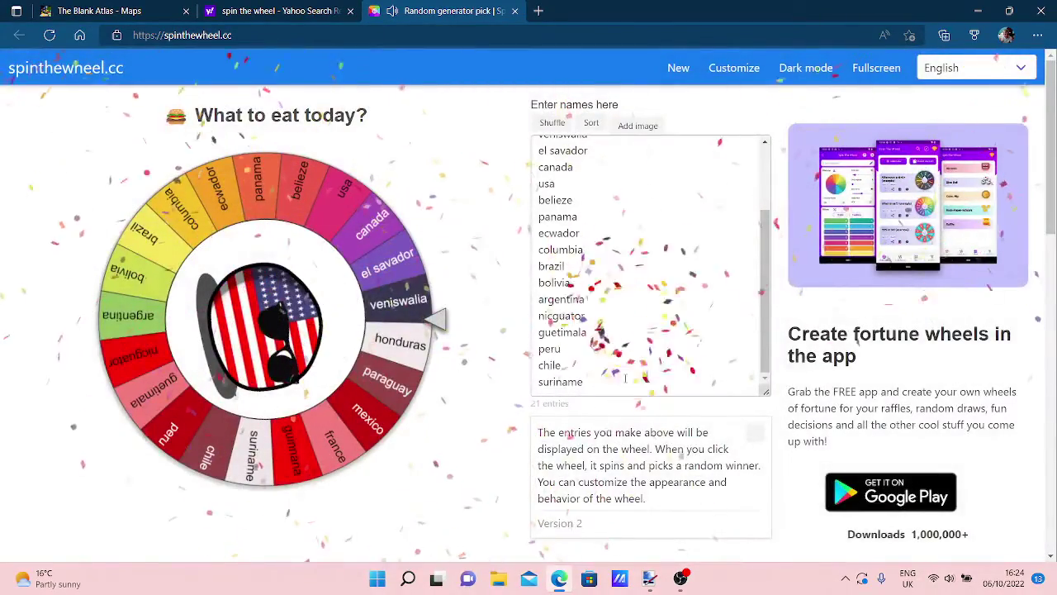
{"action": "left_click", "coordinate": [625, 377]}
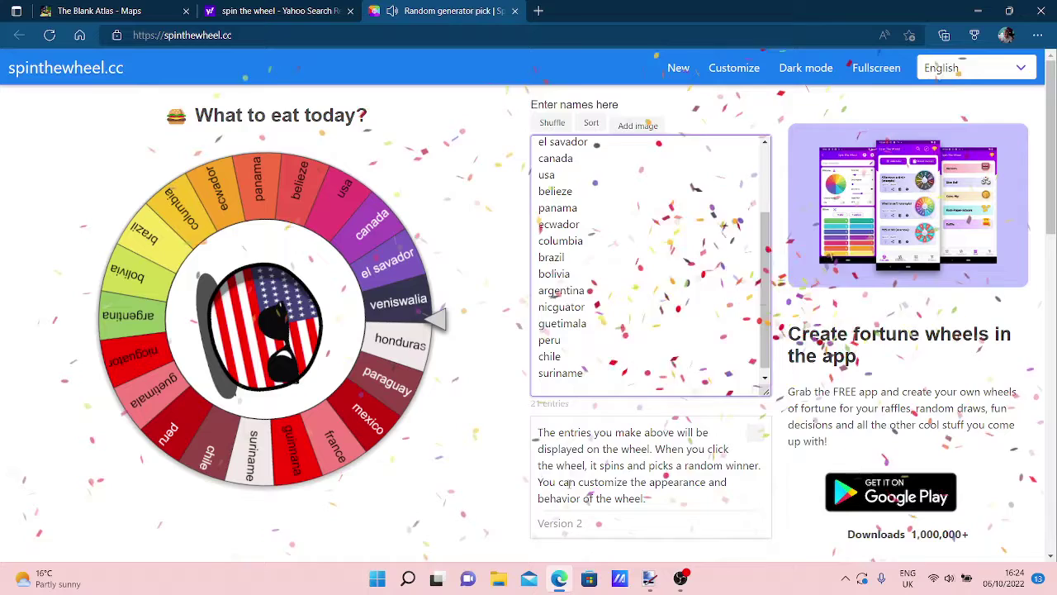
Add costa rica as a new entry in the wheel's names list.
{"action": "key", "text": "Return"}
{"action": "type", "text": "costa rica"}
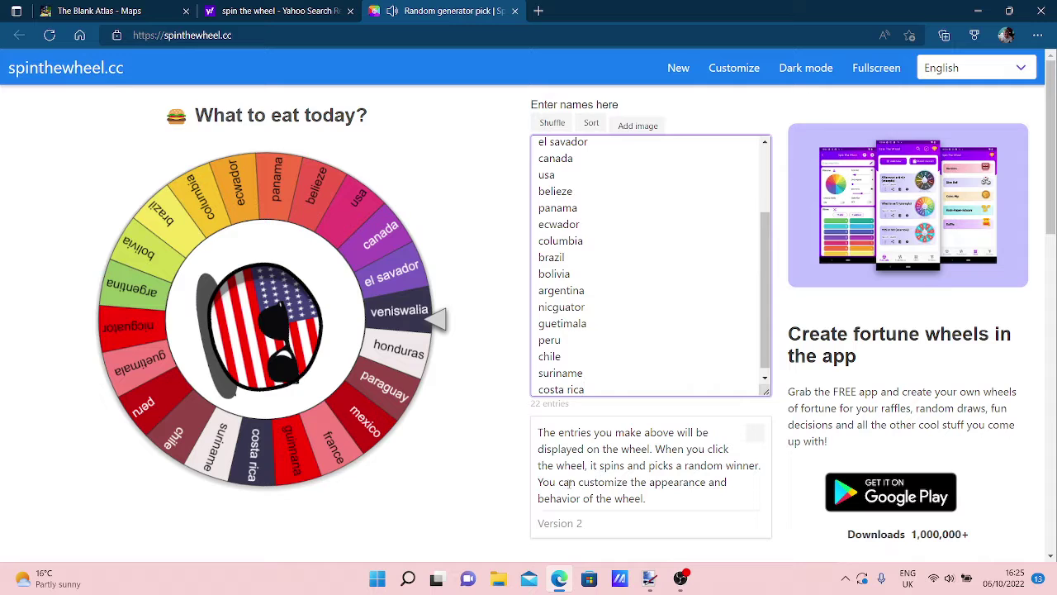
{"action": "key", "text": "Return"}
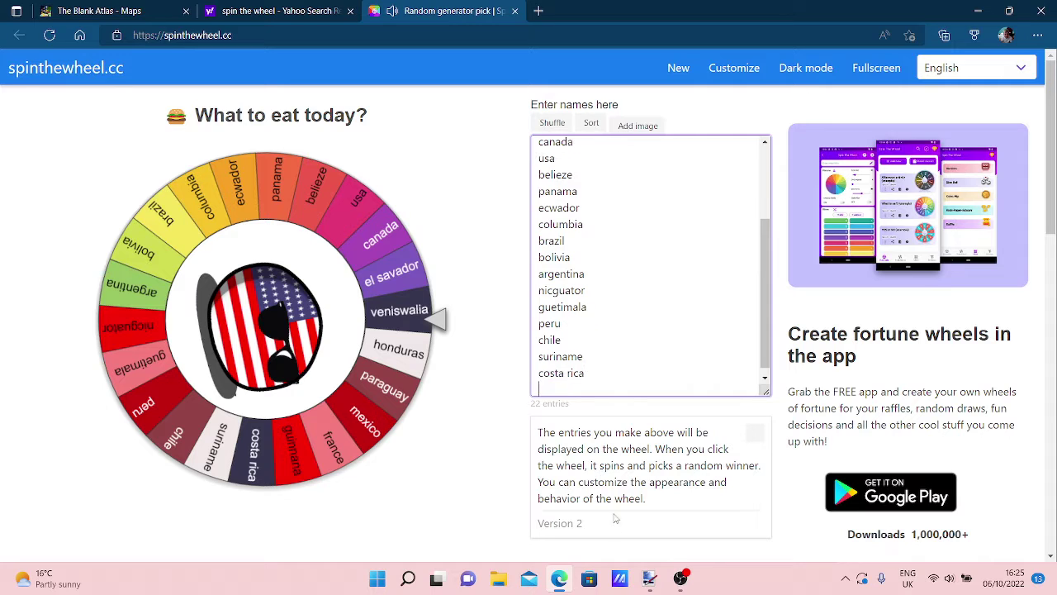
{"action": "key", "text": "BackSpace"}
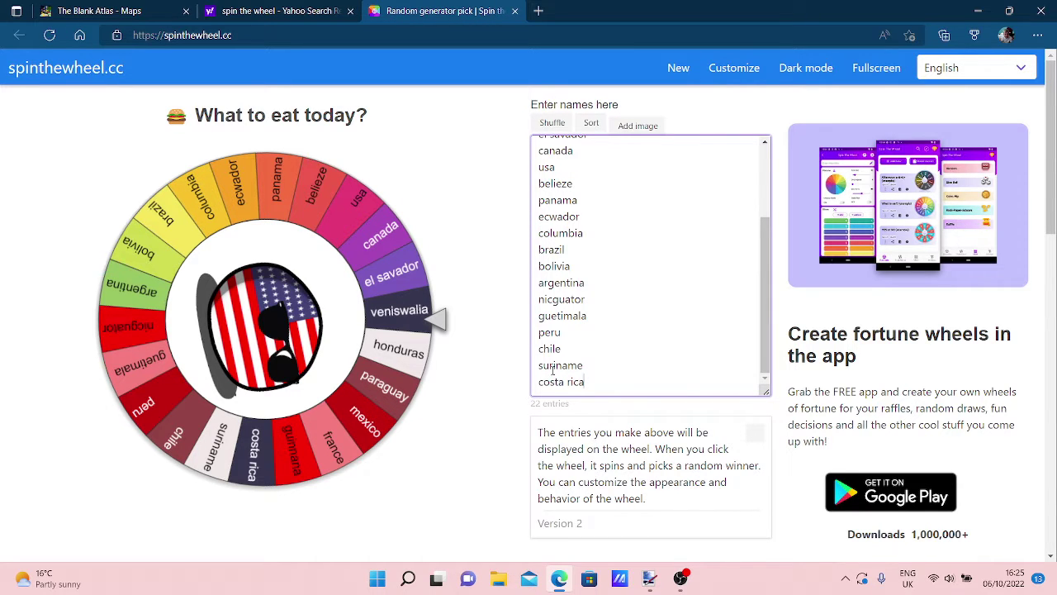
Spin the wheel, which lands on brazil, then return to the paint.net map.
{"action": "left_click", "coordinate": [371, 313]}
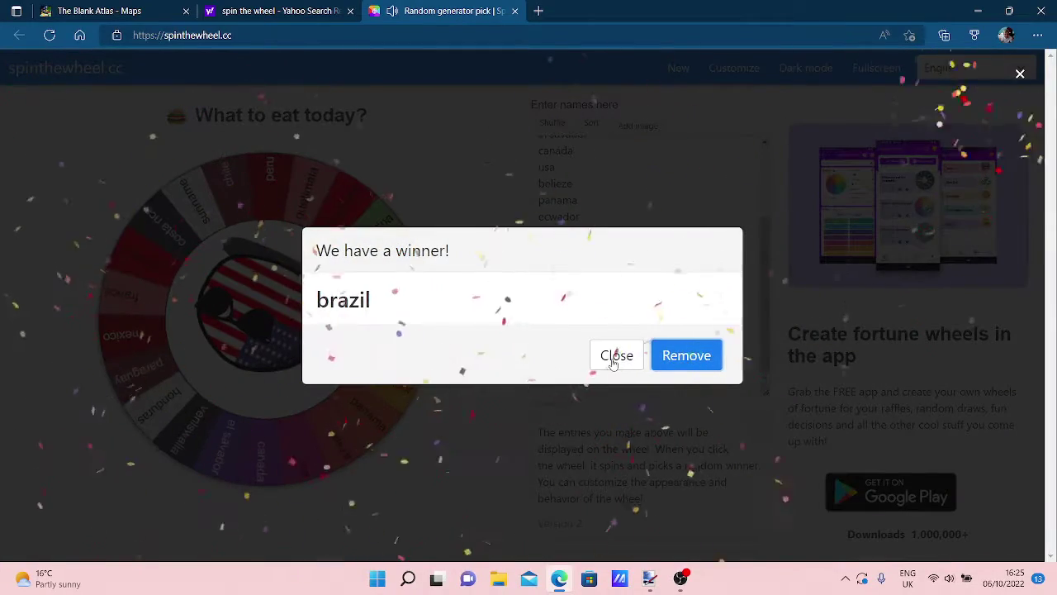
{"action": "left_click", "coordinate": [613, 363]}
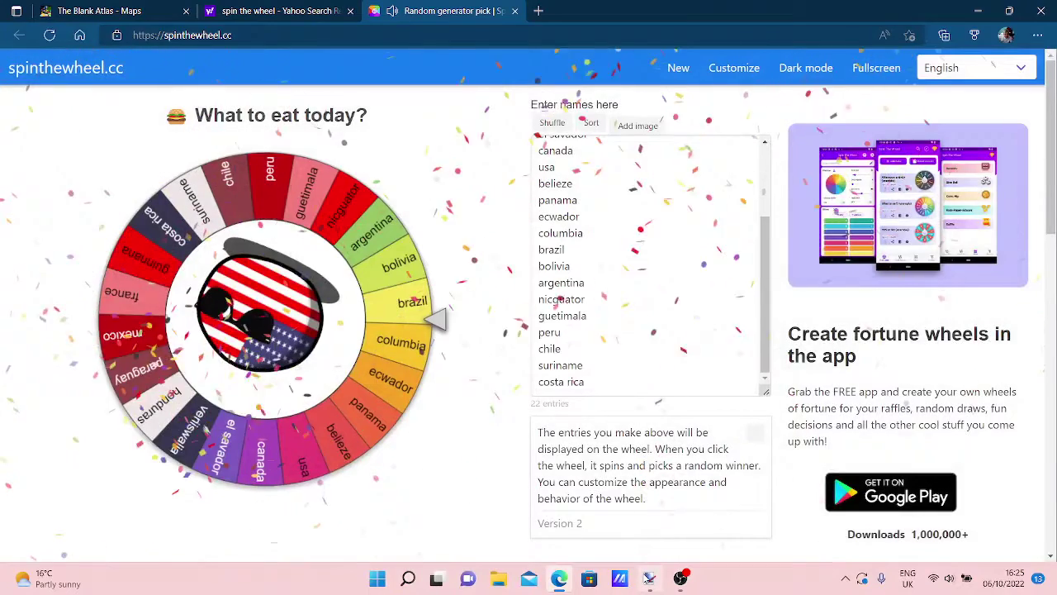
{"action": "left_click", "coordinate": [649, 578]}
{"action": "scroll", "coordinate": [623, 404], "scroll_direction": "up", "scroll_amount": 15}
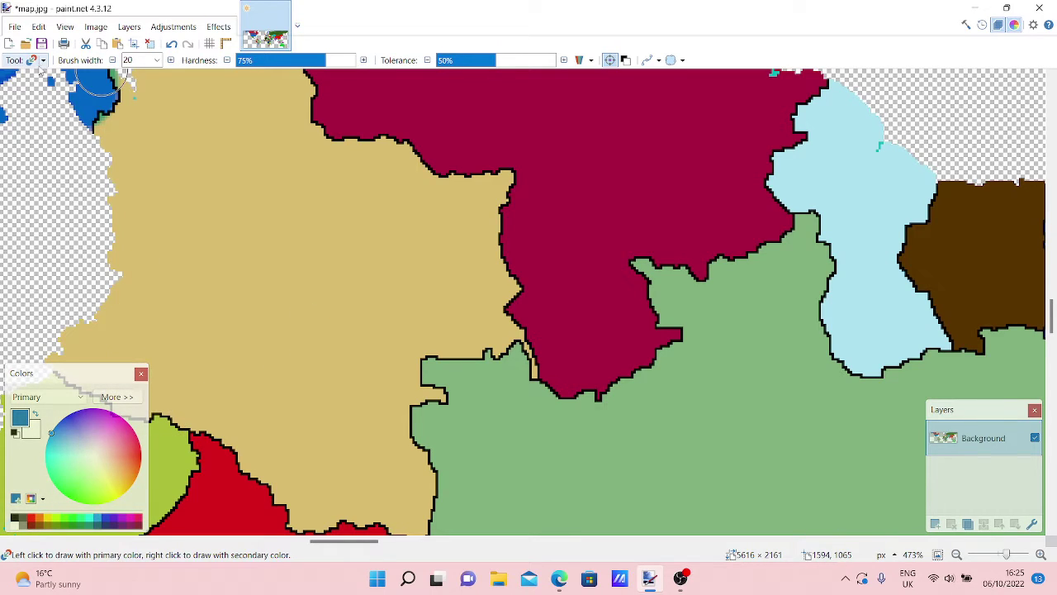
With the Recolor brush, paint wine-red over the green country's western part along the tan border.
{"action": "left_click", "coordinate": [36, 61]}
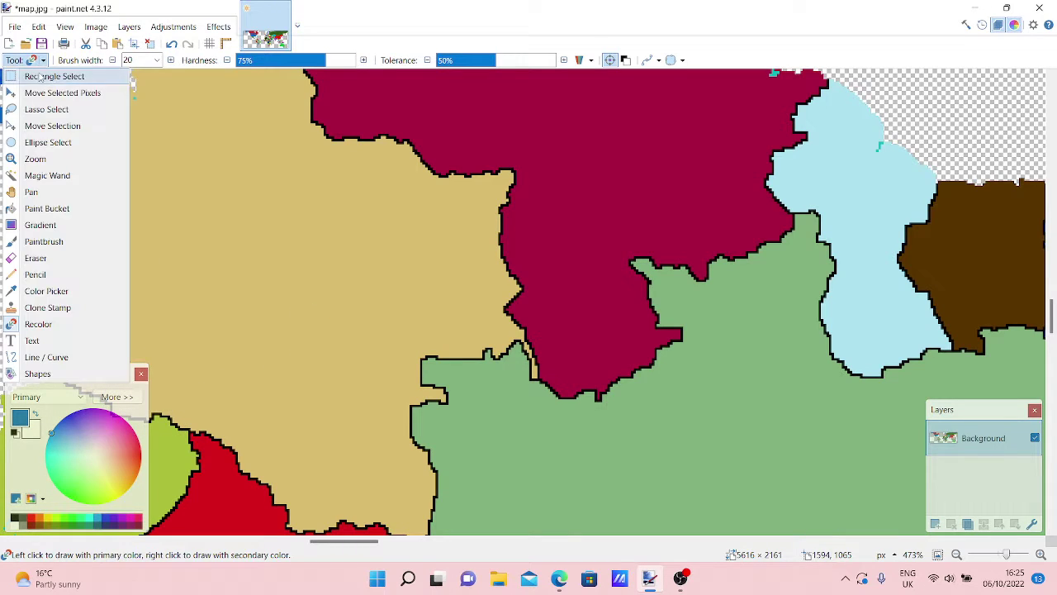
{"action": "left_click", "coordinate": [46, 291]}
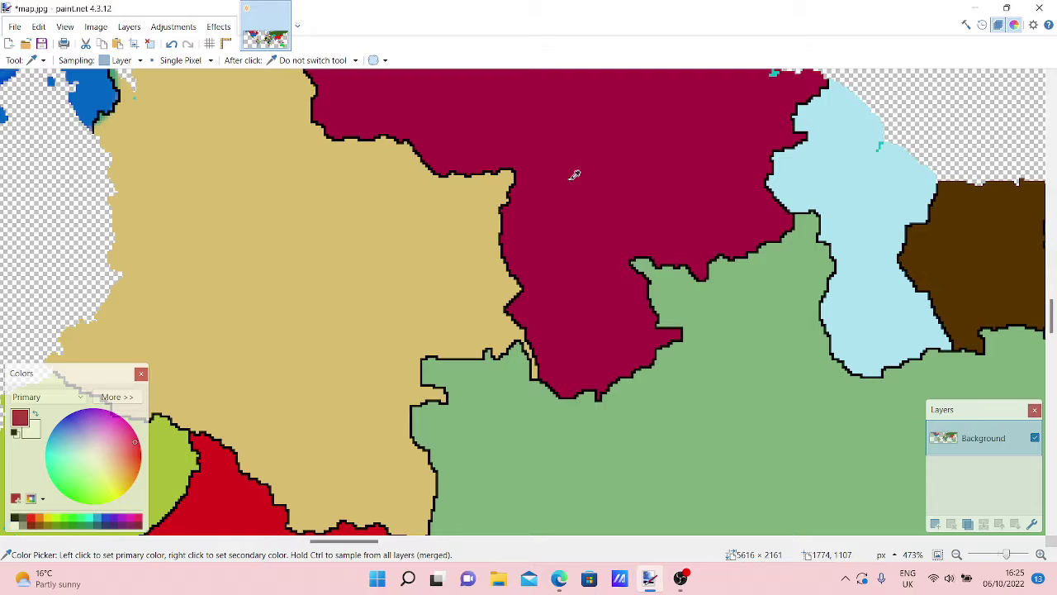
{"action": "left_click", "coordinate": [33, 60]}
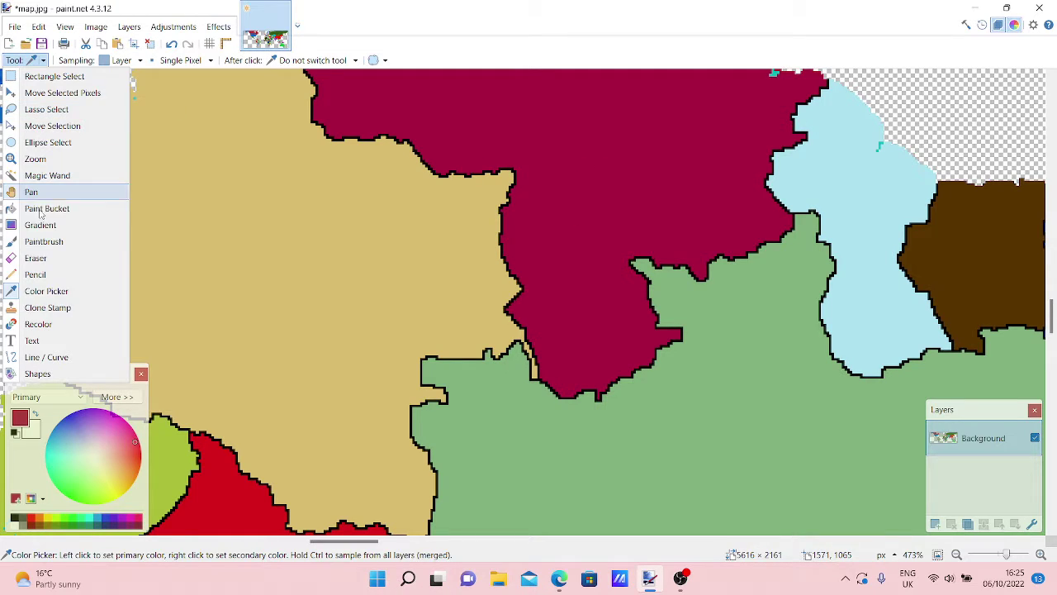
{"action": "left_click", "coordinate": [46, 307]}
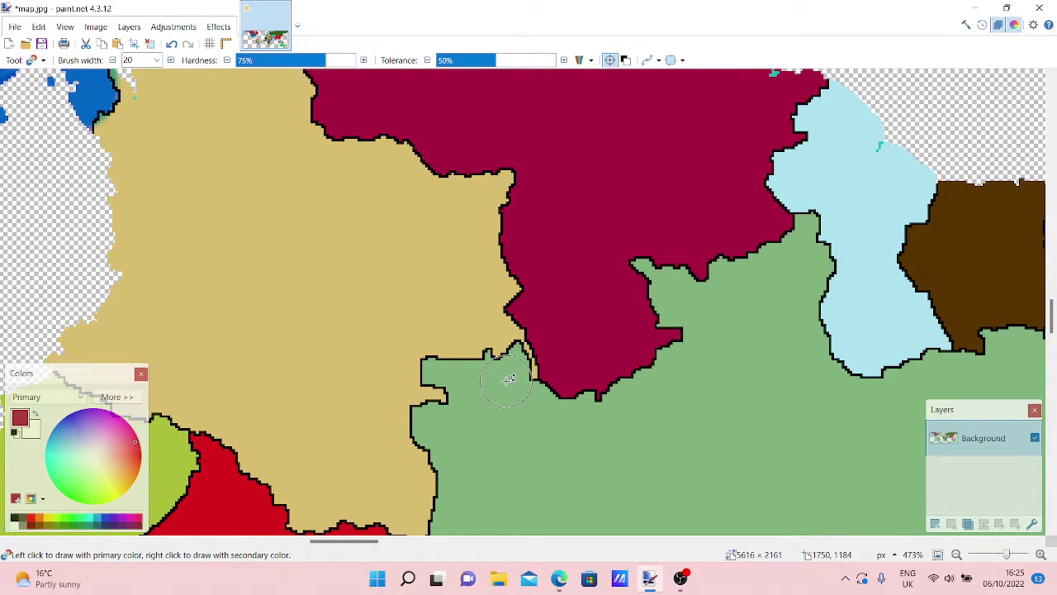
{"action": "mouse_move", "coordinate": [509, 379]}
{"action": "left_mouse_down"}
{"action": "mouse_move", "coordinate": [507, 366]}
{"action": "mouse_move", "coordinate": [601, 377]}
{"action": "mouse_move", "coordinate": [675, 354]}
{"action": "mouse_move", "coordinate": [655, 294]}
{"action": "mouse_move", "coordinate": [675, 249]}
{"action": "mouse_move", "coordinate": [793, 231]}
{"action": "mouse_move", "coordinate": [803, 279]}
{"action": "mouse_move", "coordinate": [691, 359]}
{"action": "mouse_move", "coordinate": [500, 388]}
{"action": "mouse_move", "coordinate": [471, 371]}
{"action": "mouse_move", "coordinate": [438, 371]}
{"action": "mouse_move", "coordinate": [492, 381]}
{"action": "left_mouse_up"}
{"action": "scroll", "coordinate": [550, 385], "scroll_direction": "down", "scroll_amount": 2}
{"action": "mouse_move", "coordinate": [567, 392]}
{"action": "left_mouse_down"}
{"action": "mouse_move", "coordinate": [523, 371]}
{"action": "mouse_move", "coordinate": [500, 300]}
{"action": "mouse_move", "coordinate": [430, 288]}
{"action": "mouse_move", "coordinate": [562, 314]}
{"action": "mouse_move", "coordinate": [470, 354]}
{"action": "mouse_move", "coordinate": [447, 319]}
{"action": "left_mouse_up"}
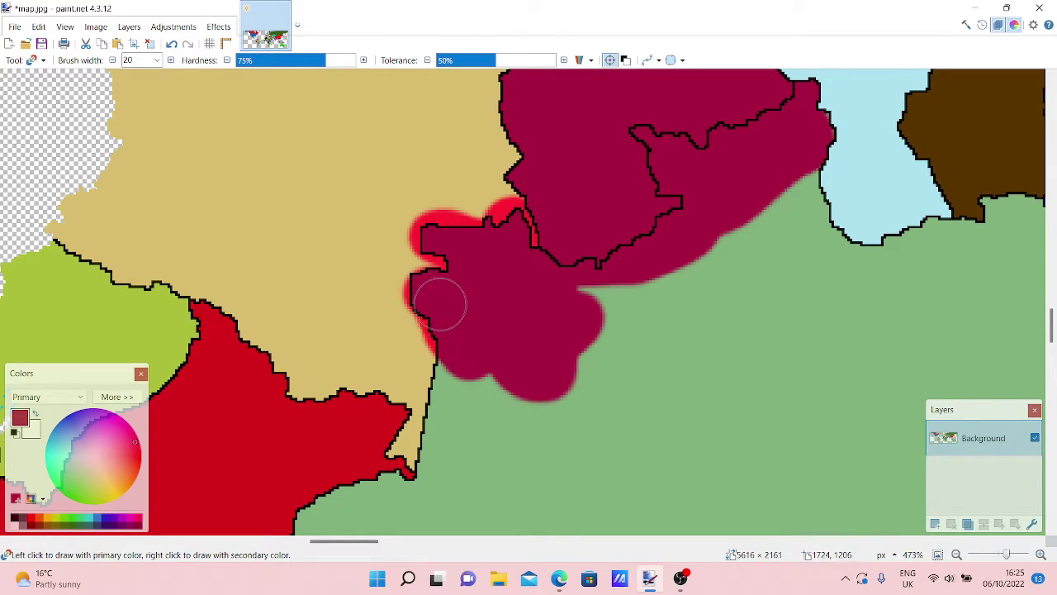
{"action": "mouse_move", "coordinate": [459, 271]}
{"action": "left_mouse_down"}
{"action": "mouse_move", "coordinate": [510, 229]}
{"action": "mouse_move", "coordinate": [573, 245]}
{"action": "mouse_move", "coordinate": [633, 281]}
{"action": "mouse_move", "coordinate": [801, 196]}
{"action": "mouse_move", "coordinate": [778, 226]}
{"action": "mouse_move", "coordinate": [556, 321]}
{"action": "mouse_move", "coordinate": [731, 288]}
{"action": "mouse_move", "coordinate": [575, 364]}
{"action": "mouse_move", "coordinate": [455, 375]}
{"action": "mouse_move", "coordinate": [609, 333]}
{"action": "left_mouse_up"}
{"action": "scroll", "coordinate": [779, 302], "scroll_direction": "down", "scroll_amount": 3}
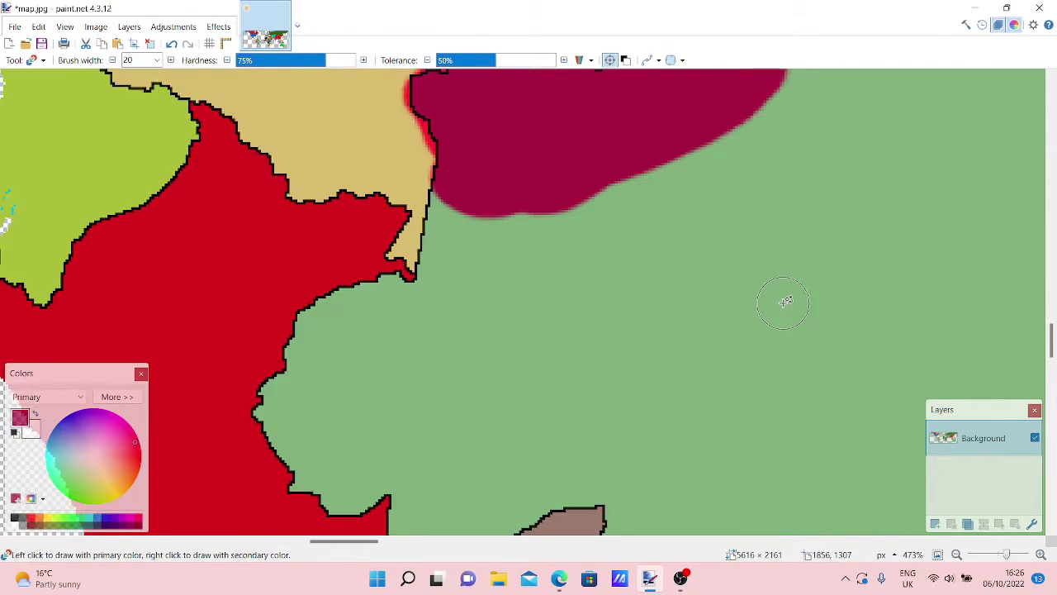
{"action": "scroll", "coordinate": [801, 264], "scroll_direction": "up", "scroll_amount": 5}
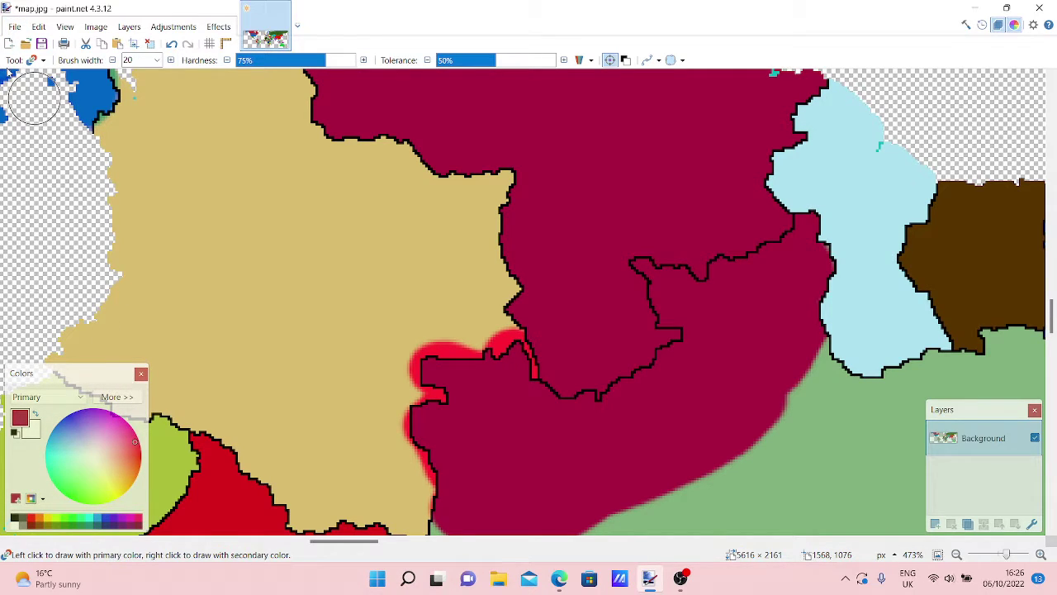
Sample the country's green with the Color Picker, then switch to the Recolor brush.
{"action": "left_click", "coordinate": [32, 59]}
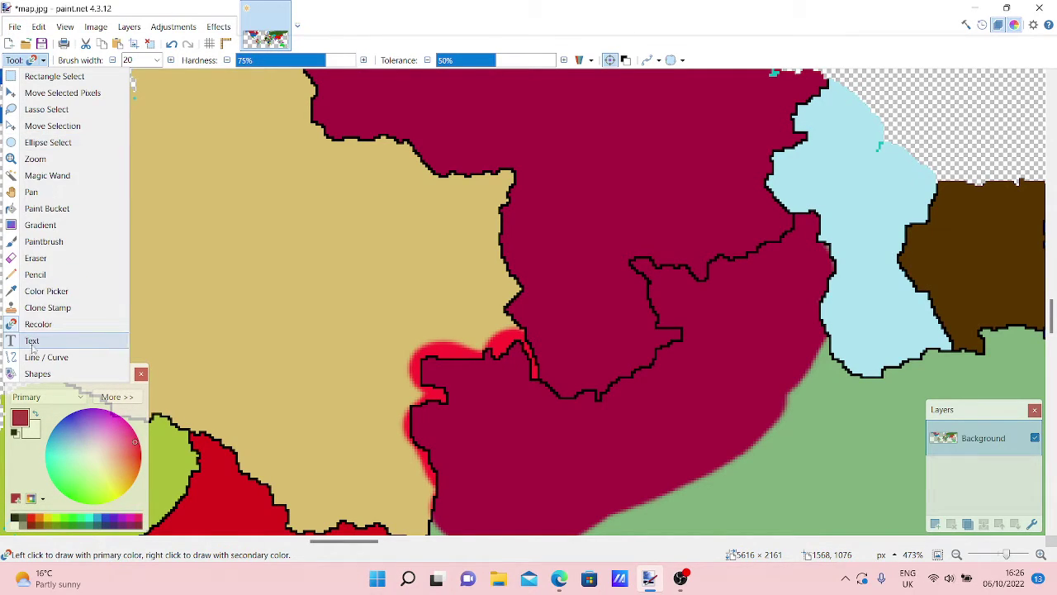
{"action": "left_click", "coordinate": [33, 293]}
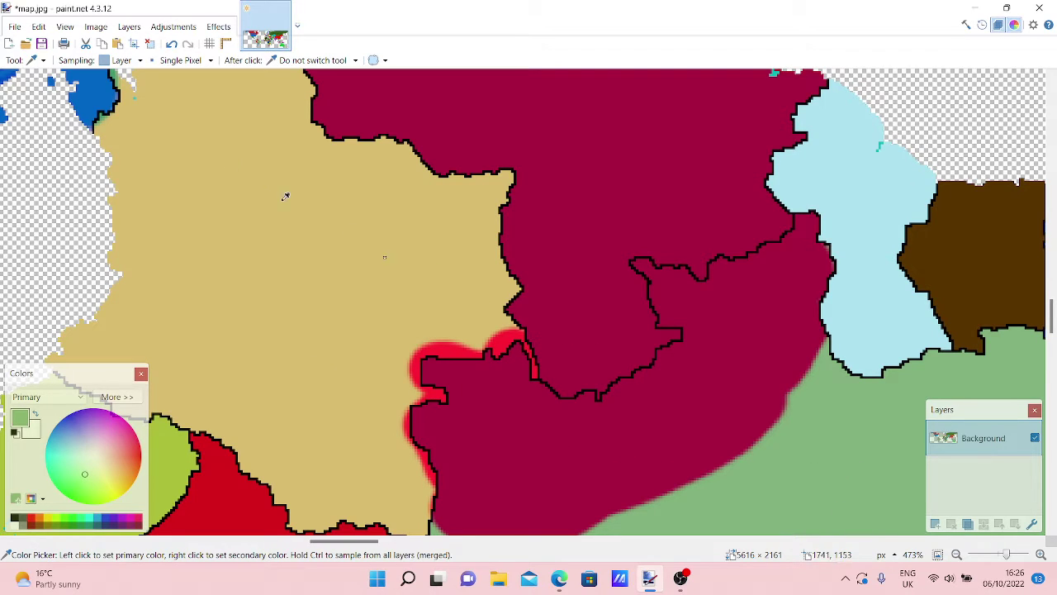
{"action": "left_click", "coordinate": [31, 59]}
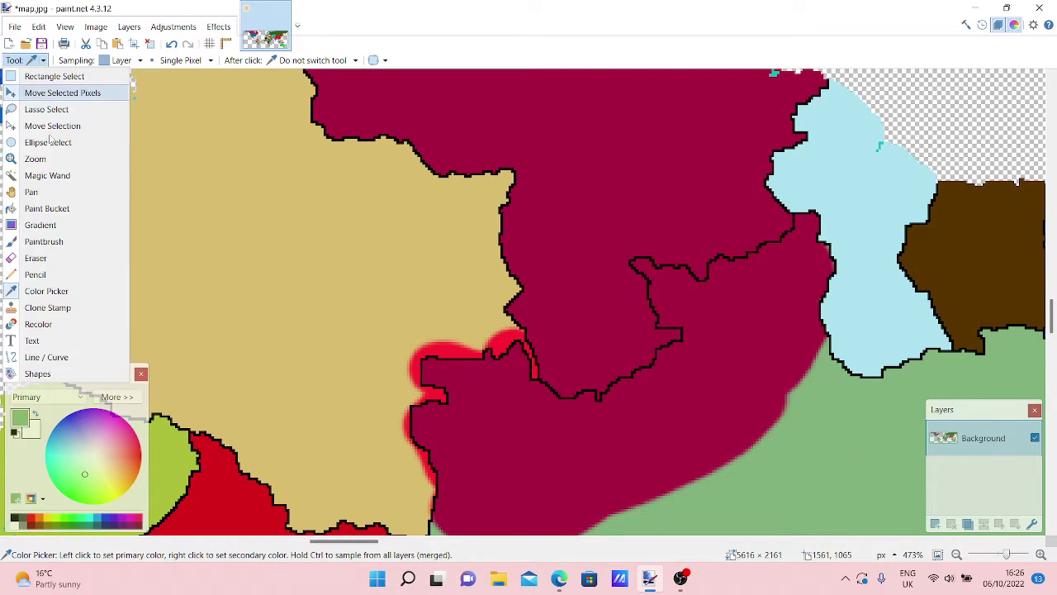
{"action": "left_click", "coordinate": [37, 326]}
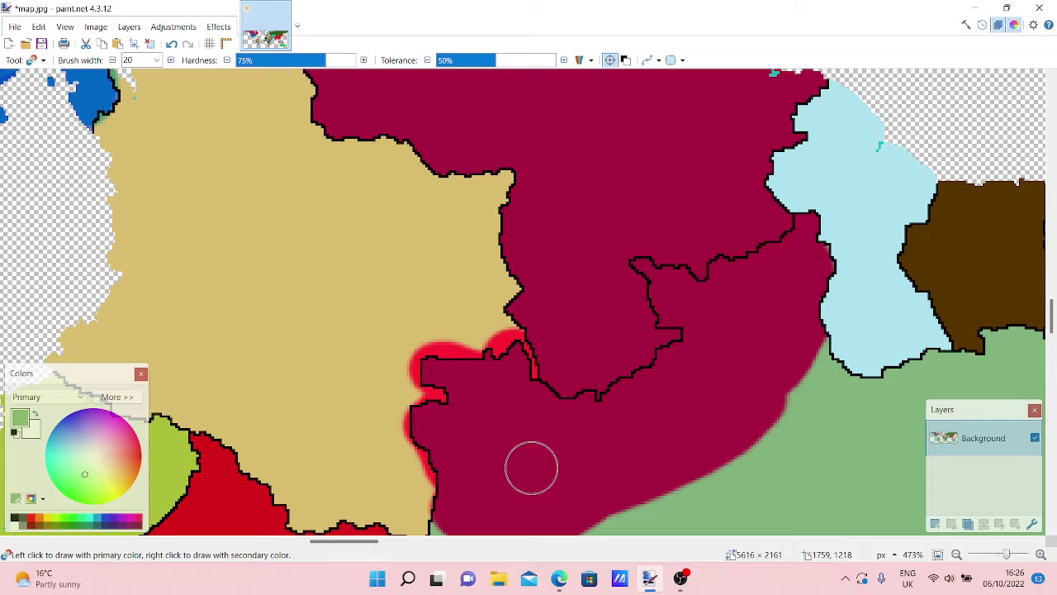
Brush the wine-red patch back to green, undoing a stray beige patch along the way.
{"action": "left_click_drag", "start_coordinate": [529, 465], "coordinate": [543, 418]}
{"action": "scroll", "coordinate": [559, 389], "scroll_direction": "down", "scroll_amount": 3}
{"action": "mouse_move", "coordinate": [551, 312]}
{"action": "left_mouse_down"}
{"action": "mouse_move", "coordinate": [533, 309]}
{"action": "mouse_move", "coordinate": [567, 321]}
{"action": "mouse_move", "coordinate": [537, 243]}
{"action": "mouse_move", "coordinate": [564, 238]}
{"action": "mouse_move", "coordinate": [529, 248]}
{"action": "left_mouse_up"}
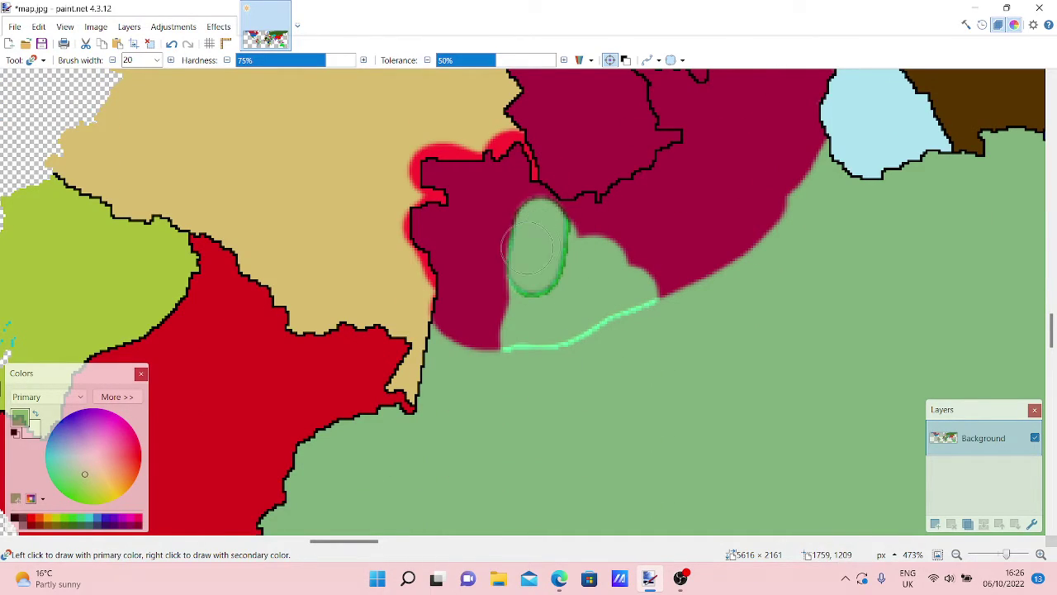
{"action": "left_click_drag", "start_coordinate": [544, 284], "coordinate": [562, 265]}
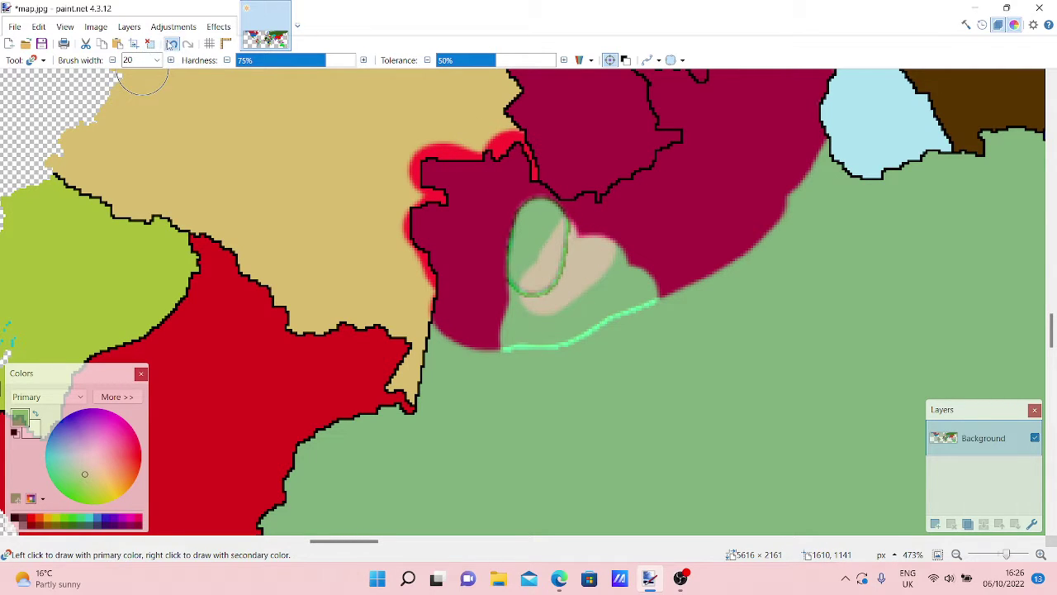
{"action": "left_click", "coordinate": [172, 43]}
{"action": "mouse_move", "coordinate": [467, 300]}
{"action": "left_mouse_down"}
{"action": "mouse_move", "coordinate": [483, 273]}
{"action": "mouse_move", "coordinate": [463, 328]}
{"action": "left_mouse_up"}
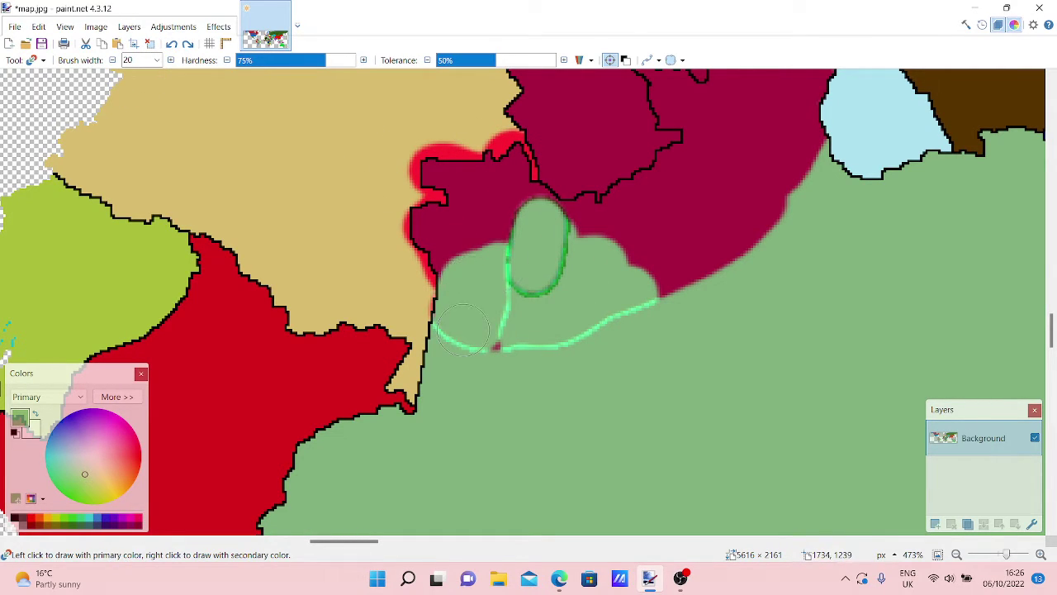
{"action": "mouse_move", "coordinate": [654, 291]}
{"action": "left_mouse_down"}
{"action": "mouse_move", "coordinate": [768, 216]}
{"action": "mouse_move", "coordinate": [814, 164]}
{"action": "mouse_move", "coordinate": [652, 256]}
{"action": "mouse_move", "coordinate": [710, 182]}
{"action": "mouse_move", "coordinate": [579, 198]}
{"action": "mouse_move", "coordinate": [600, 237]}
{"action": "mouse_move", "coordinate": [706, 132]}
{"action": "mouse_move", "coordinate": [435, 264]}
{"action": "mouse_move", "coordinate": [426, 229]}
{"action": "mouse_move", "coordinate": [448, 175]}
{"action": "mouse_move", "coordinate": [475, 153]}
{"action": "mouse_move", "coordinate": [528, 161]}
{"action": "mouse_move", "coordinate": [473, 211]}
{"action": "left_mouse_up"}
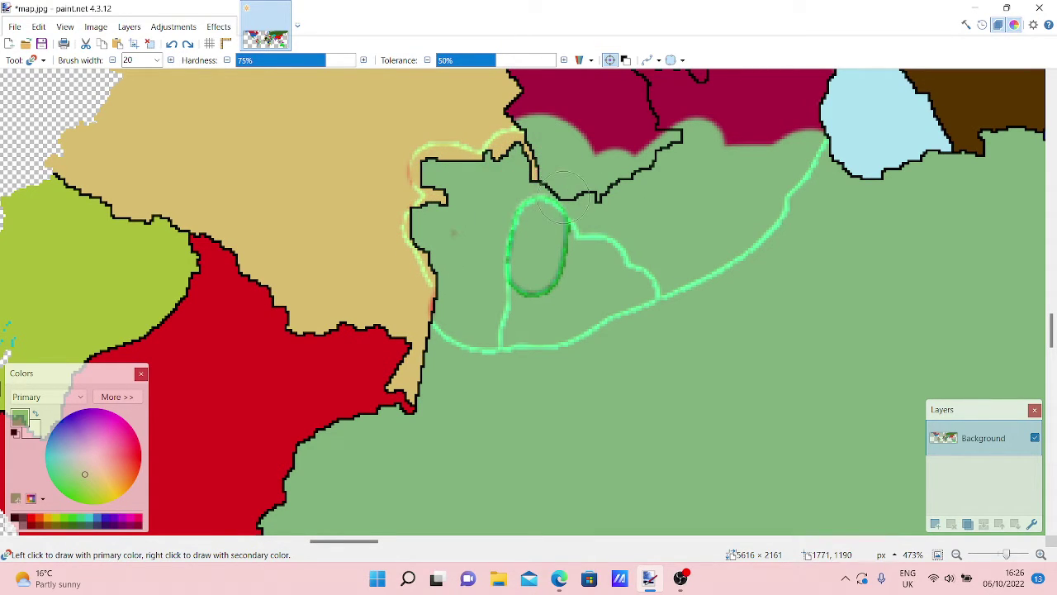
Recolour the remaining wine-red areas and the small red spot at the west edge green.
{"action": "scroll", "coordinate": [586, 203], "scroll_direction": "up", "scroll_amount": 3}
{"action": "mouse_move", "coordinate": [582, 211]}
{"action": "left_mouse_down"}
{"action": "mouse_move", "coordinate": [661, 240]}
{"action": "mouse_move", "coordinate": [764, 254]}
{"action": "mouse_move", "coordinate": [743, 235]}
{"action": "mouse_move", "coordinate": [561, 244]}
{"action": "mouse_move", "coordinate": [801, 195]}
{"action": "mouse_move", "coordinate": [710, 207]}
{"action": "mouse_move", "coordinate": [780, 170]}
{"action": "left_mouse_up"}
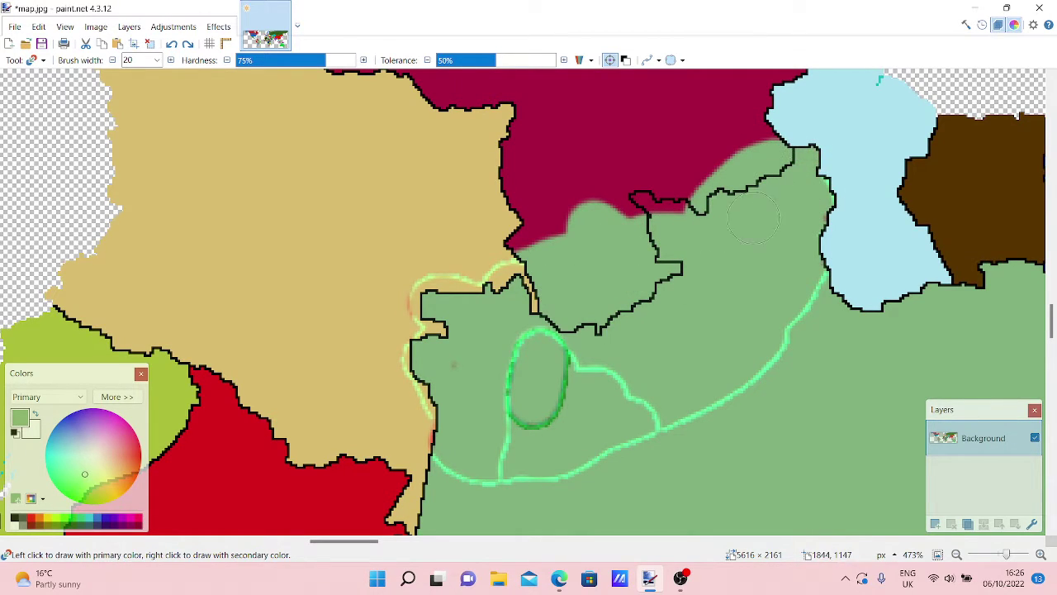
{"action": "mouse_move", "coordinate": [753, 216]}
{"action": "left_mouse_down"}
{"action": "mouse_move", "coordinate": [785, 149]}
{"action": "mouse_move", "coordinate": [595, 170]}
{"action": "mouse_move", "coordinate": [587, 100]}
{"action": "left_mouse_up"}
{"action": "scroll", "coordinate": [586, 190], "scroll_direction": "up", "scroll_amount": 3}
{"action": "mouse_move", "coordinate": [586, 189]}
{"action": "left_mouse_down"}
{"action": "mouse_move", "coordinate": [543, 295]}
{"action": "mouse_move", "coordinate": [588, 363]}
{"action": "mouse_move", "coordinate": [545, 464]}
{"action": "left_mouse_up"}
{"action": "mouse_move", "coordinate": [528, 421]}
{"action": "left_mouse_down"}
{"action": "mouse_move", "coordinate": [625, 239]}
{"action": "mouse_move", "coordinate": [793, 248]}
{"action": "mouse_move", "coordinate": [726, 174]}
{"action": "mouse_move", "coordinate": [793, 153]}
{"action": "mouse_move", "coordinate": [495, 260]}
{"action": "mouse_move", "coordinate": [463, 124]}
{"action": "mouse_move", "coordinate": [446, 276]}
{"action": "mouse_move", "coordinate": [500, 297]}
{"action": "mouse_move", "coordinate": [313, 141]}
{"action": "mouse_move", "coordinate": [297, 170]}
{"action": "mouse_move", "coordinate": [347, 192]}
{"action": "mouse_move", "coordinate": [322, 211]}
{"action": "left_mouse_up"}
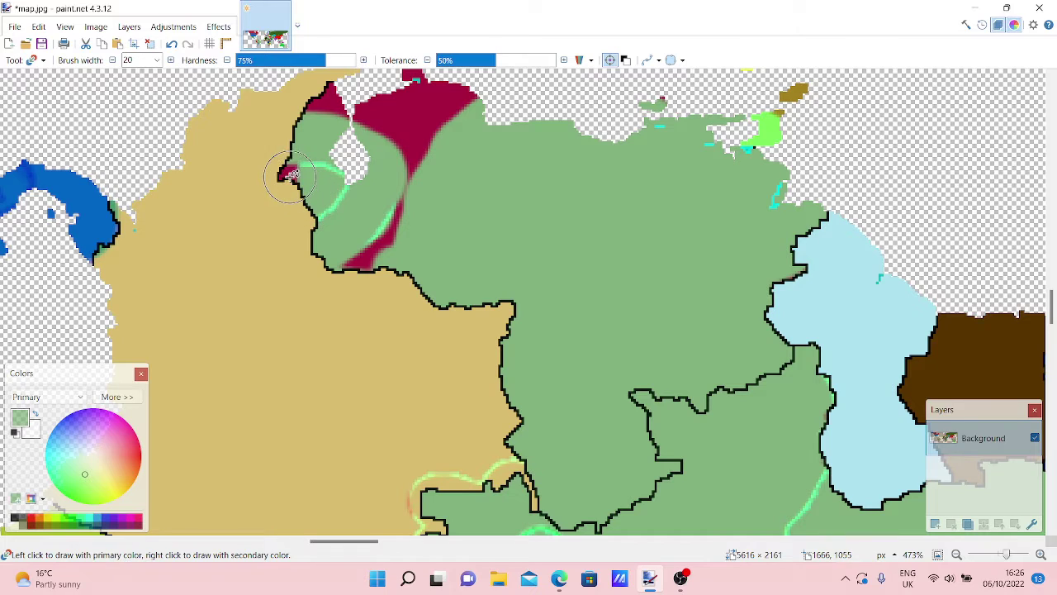
{"action": "mouse_move", "coordinate": [289, 176]}
{"action": "left_mouse_down"}
{"action": "mouse_move", "coordinate": [375, 241]}
{"action": "mouse_move", "coordinate": [450, 111]}
{"action": "mouse_move", "coordinate": [388, 124]}
{"action": "mouse_move", "coordinate": [413, 157]}
{"action": "mouse_move", "coordinate": [436, 148]}
{"action": "left_mouse_up"}
{"action": "scroll", "coordinate": [427, 114], "scroll_direction": "up", "scroll_amount": 1}
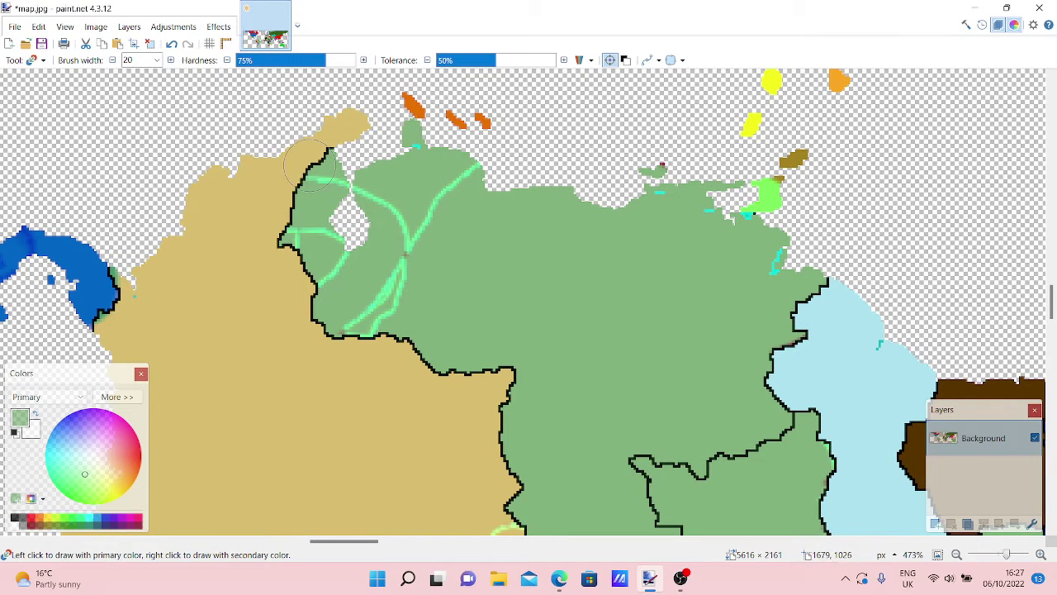
{"action": "scroll", "coordinate": [482, 217], "scroll_direction": "down", "scroll_amount": 4}
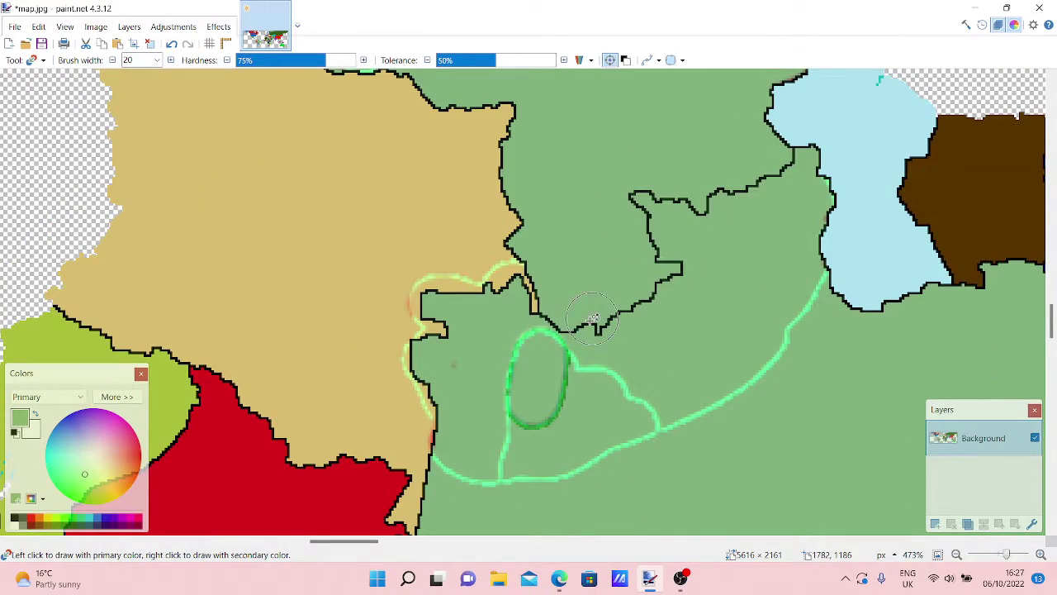
Recolour along the internal black border, including its winding section, in green.
{"action": "left_click_drag", "start_coordinate": [552, 327], "coordinate": [647, 320]}
{"action": "left_click_drag", "start_coordinate": [658, 237], "coordinate": [713, 196]}
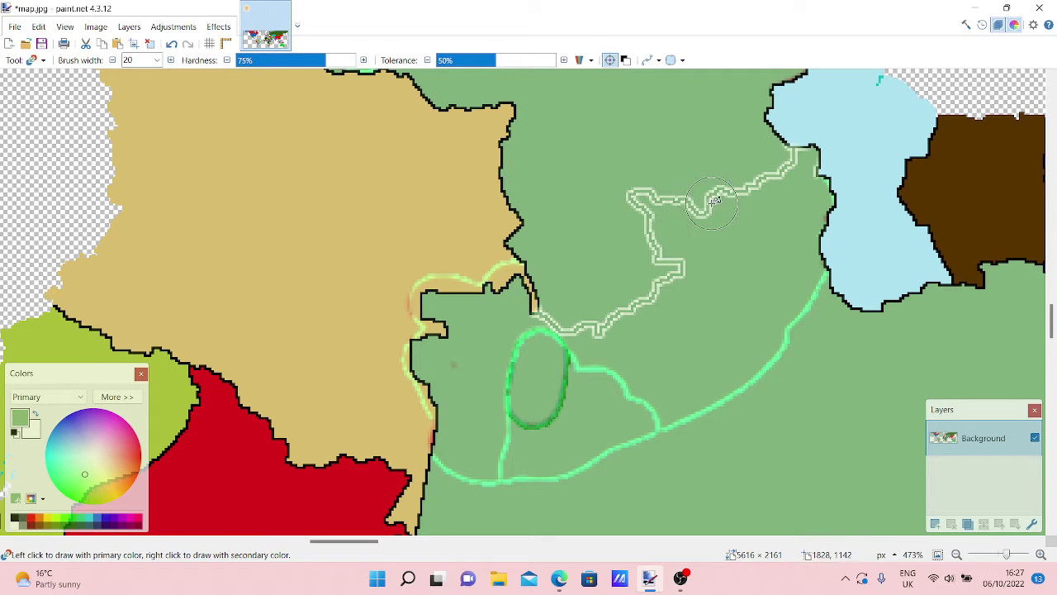
{"action": "mouse_move", "coordinate": [715, 201]}
{"action": "left_mouse_down"}
{"action": "mouse_move", "coordinate": [685, 201]}
{"action": "mouse_move", "coordinate": [714, 203]}
{"action": "left_mouse_up"}
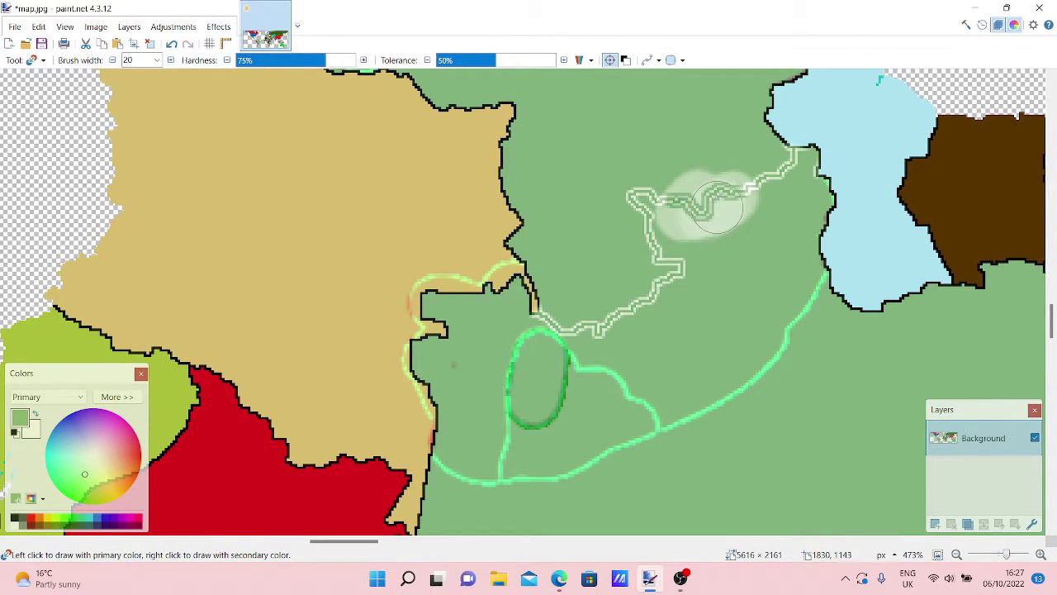
With the Paintbrush, paint over the stray lines, white border trace and bright green streak.
{"action": "left_click", "coordinate": [33, 60]}
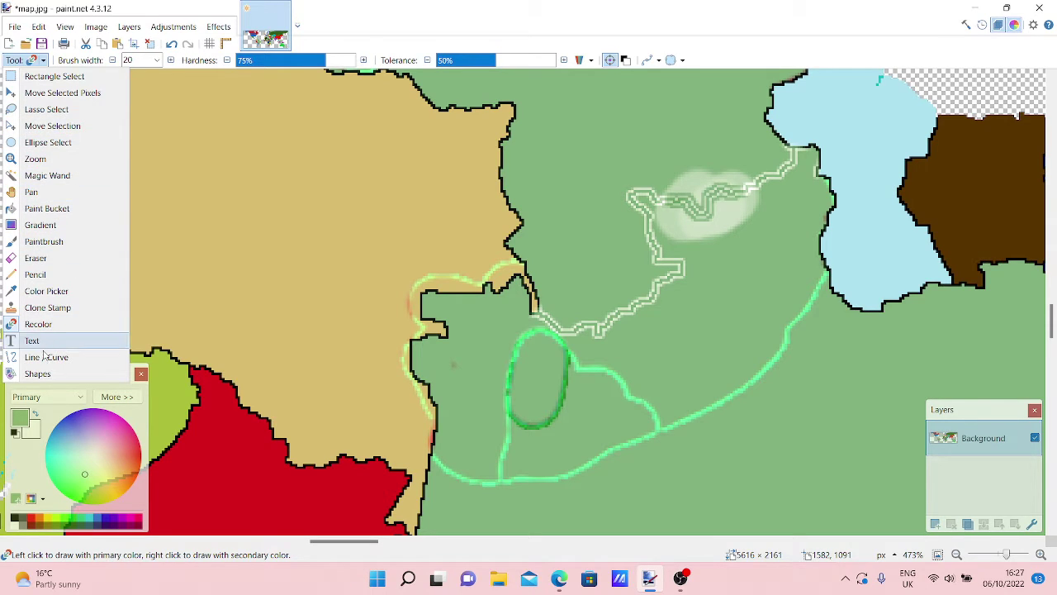
{"action": "left_click", "coordinate": [61, 243]}
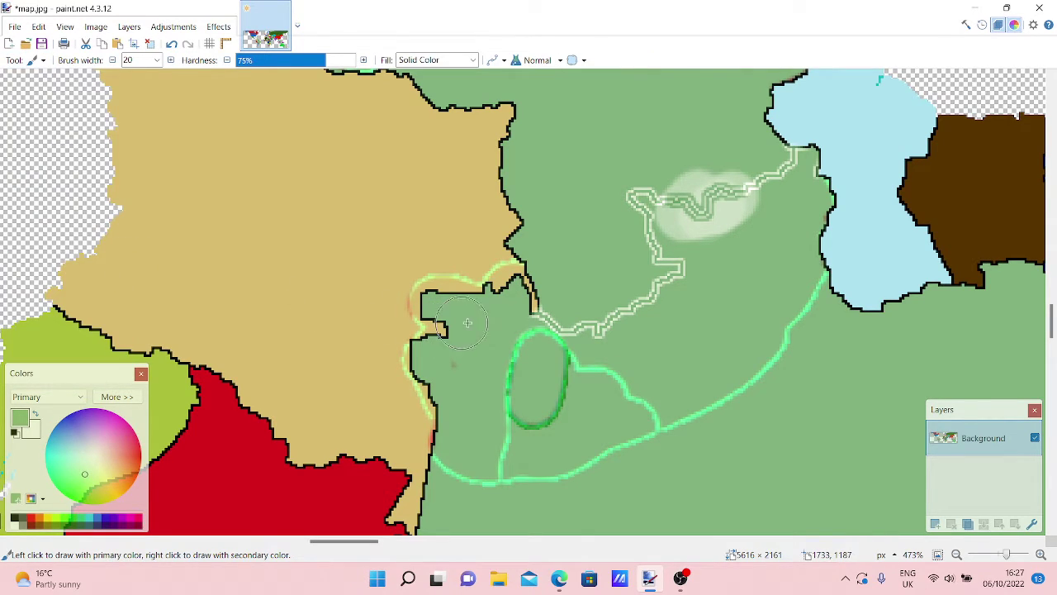
{"action": "left_click_drag", "start_coordinate": [564, 328], "coordinate": [582, 322]}
{"action": "mouse_move", "coordinate": [646, 275]}
{"action": "left_mouse_down"}
{"action": "mouse_move", "coordinate": [635, 199]}
{"action": "mouse_move", "coordinate": [710, 202]}
{"action": "mouse_move", "coordinate": [746, 176]}
{"action": "left_mouse_up"}
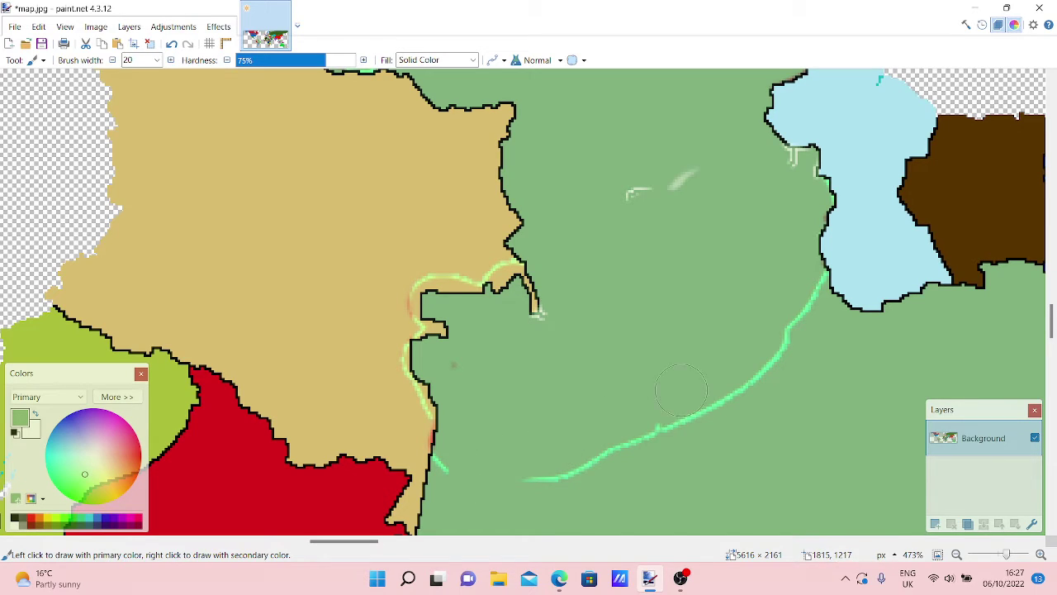
{"action": "left_click_drag", "start_coordinate": [682, 390], "coordinate": [535, 475]}
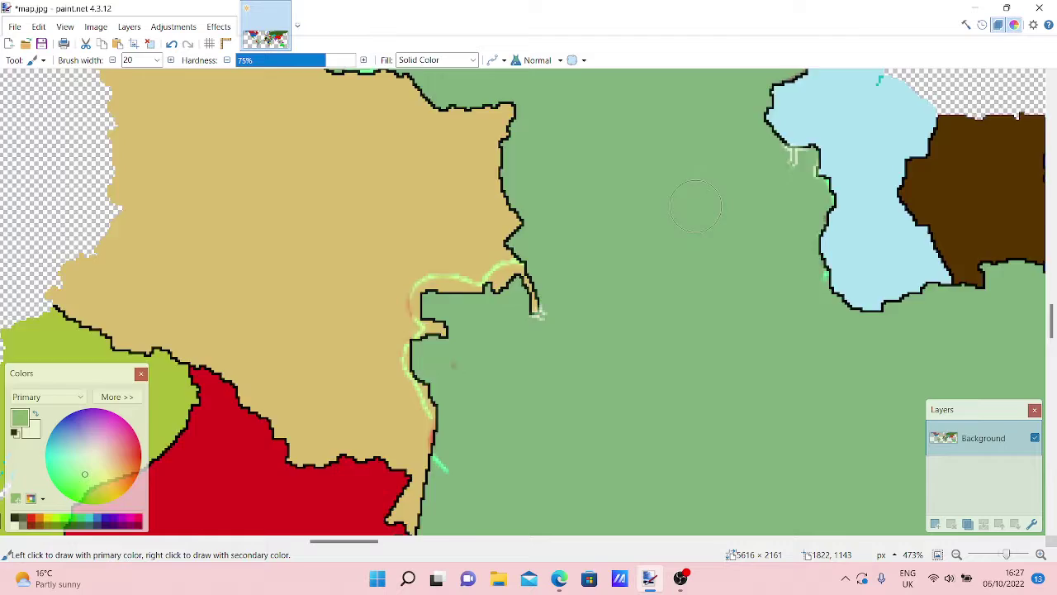
Scroll around the map to inspect the green country and its coastline.
{"action": "scroll", "coordinate": [633, 246], "scroll_direction": "up", "scroll_amount": 3}
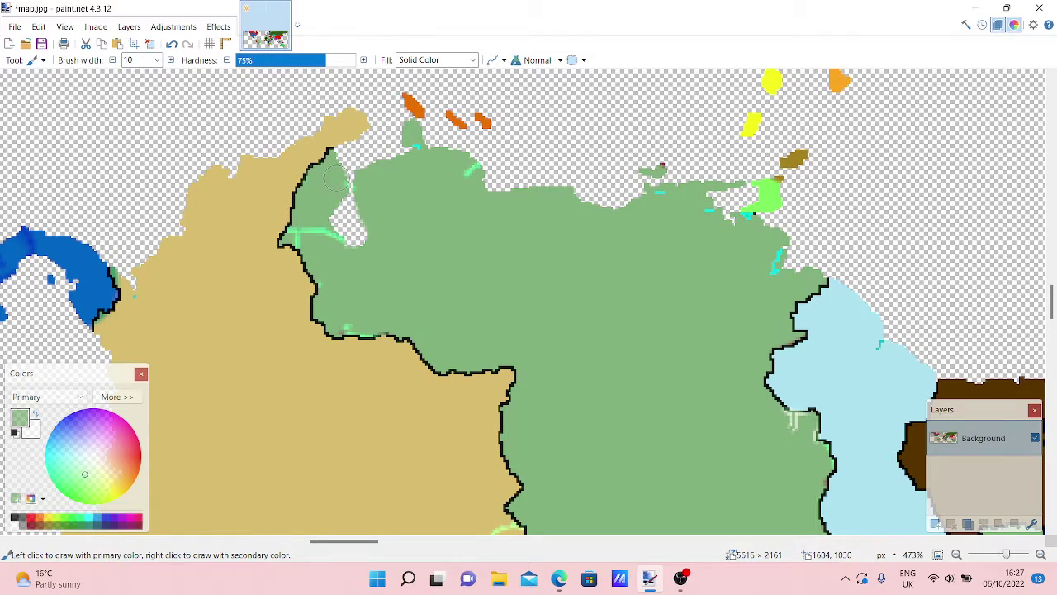
{"action": "scroll", "coordinate": [321, 237], "scroll_direction": "down", "scroll_amount": 10}
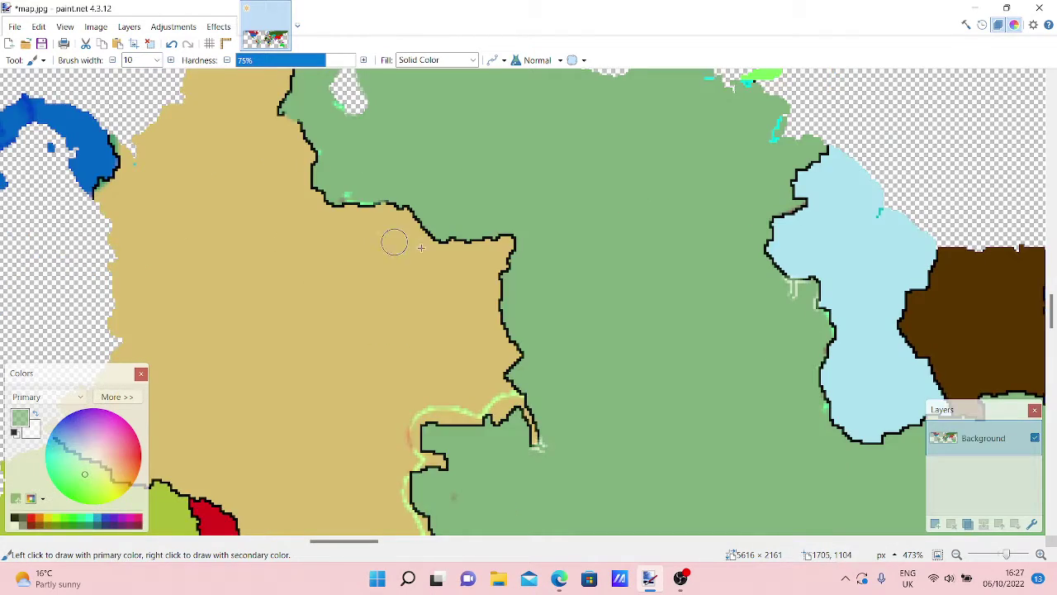
{"action": "scroll", "coordinate": [703, 454], "scroll_direction": "up", "scroll_amount": 5}
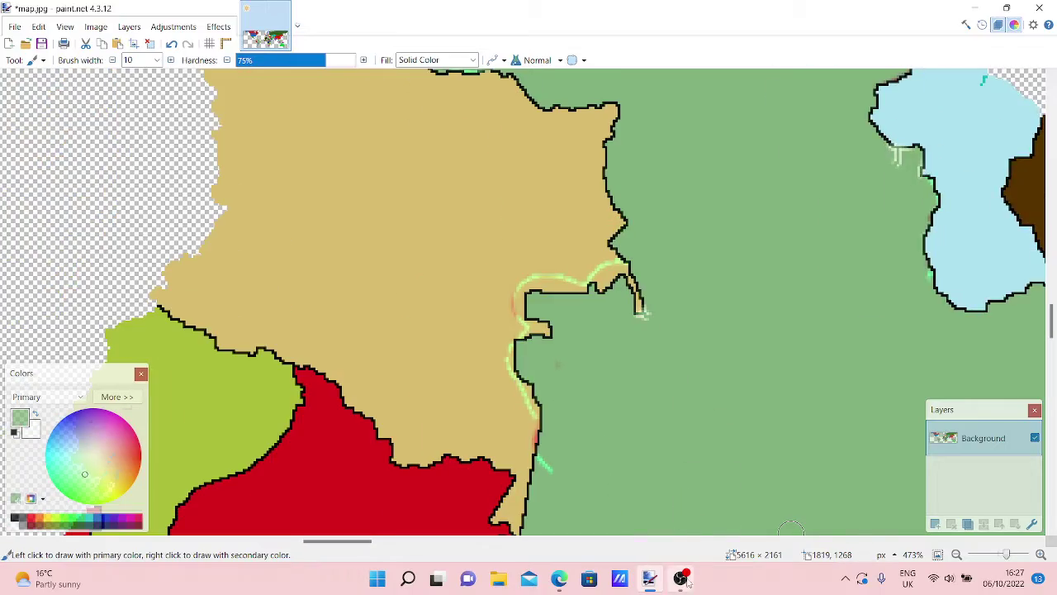
Spin the wheel twice, dismissing the veniswalia and el savador winner pop-ups, then return to the map.
{"action": "left_click", "coordinate": [560, 581]}
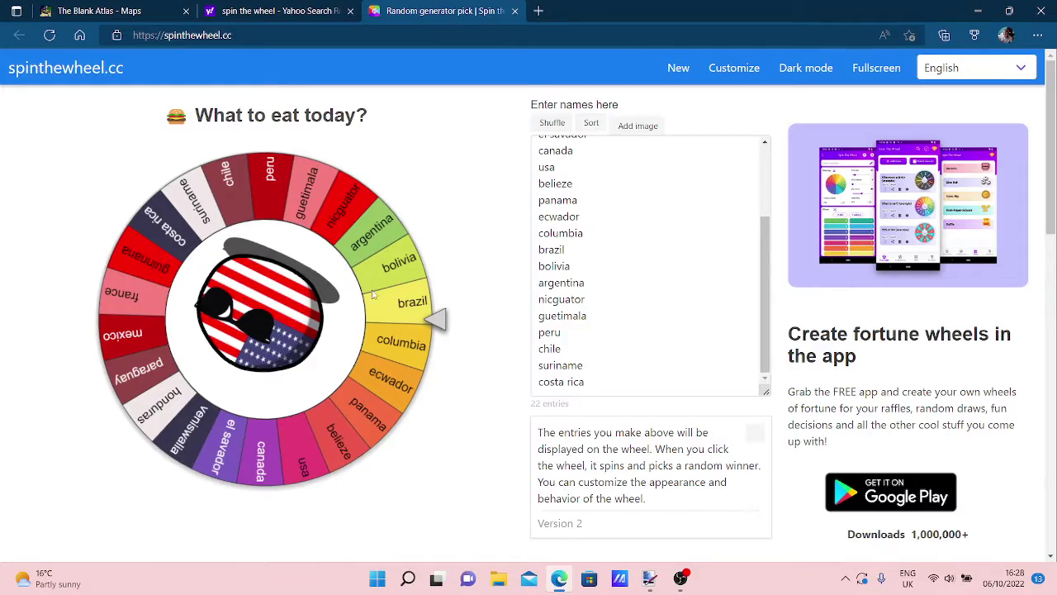
{"action": "left_click", "coordinate": [304, 312]}
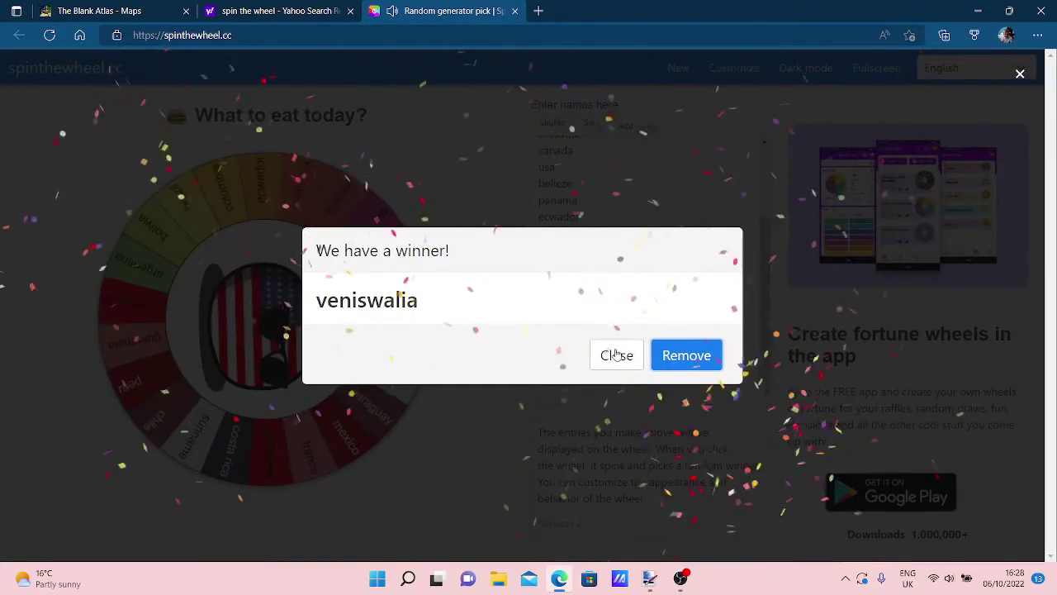
{"action": "left_click", "coordinate": [615, 353]}
{"action": "left_click", "coordinate": [322, 370]}
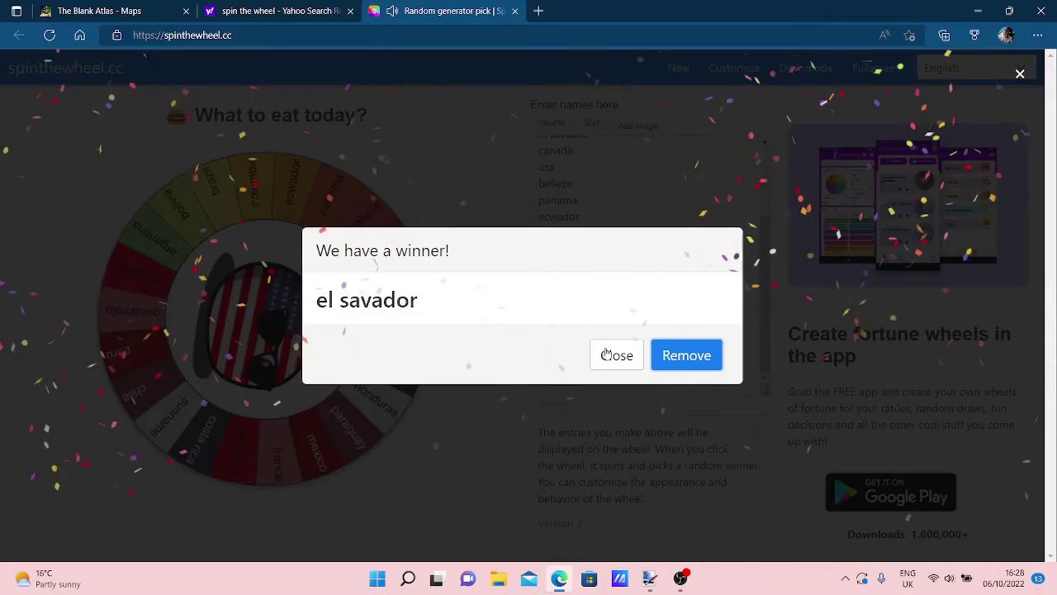
{"action": "left_click", "coordinate": [608, 354]}
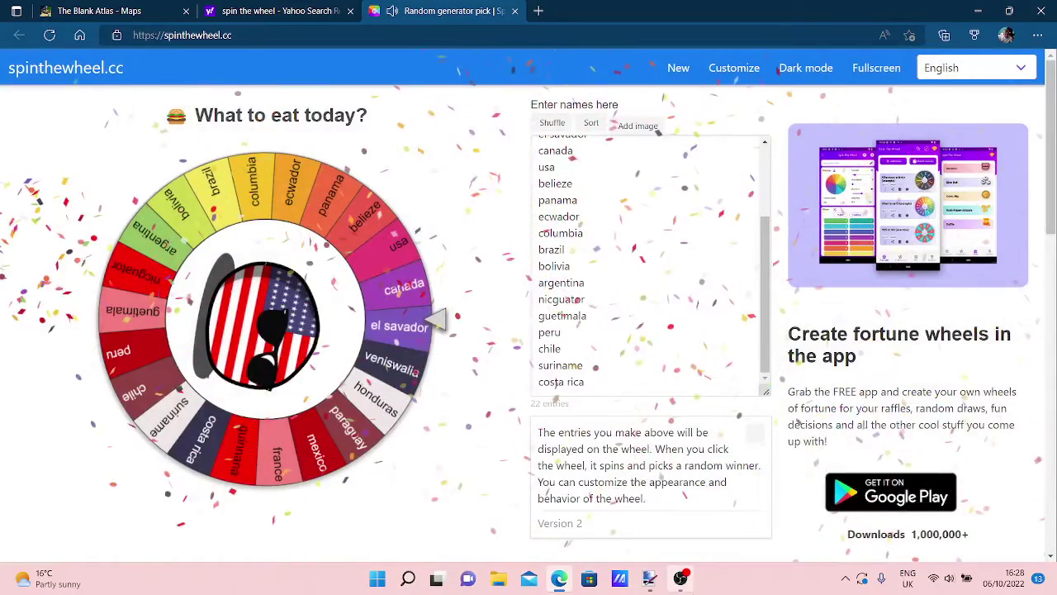
{"action": "left_click", "coordinate": [649, 577]}
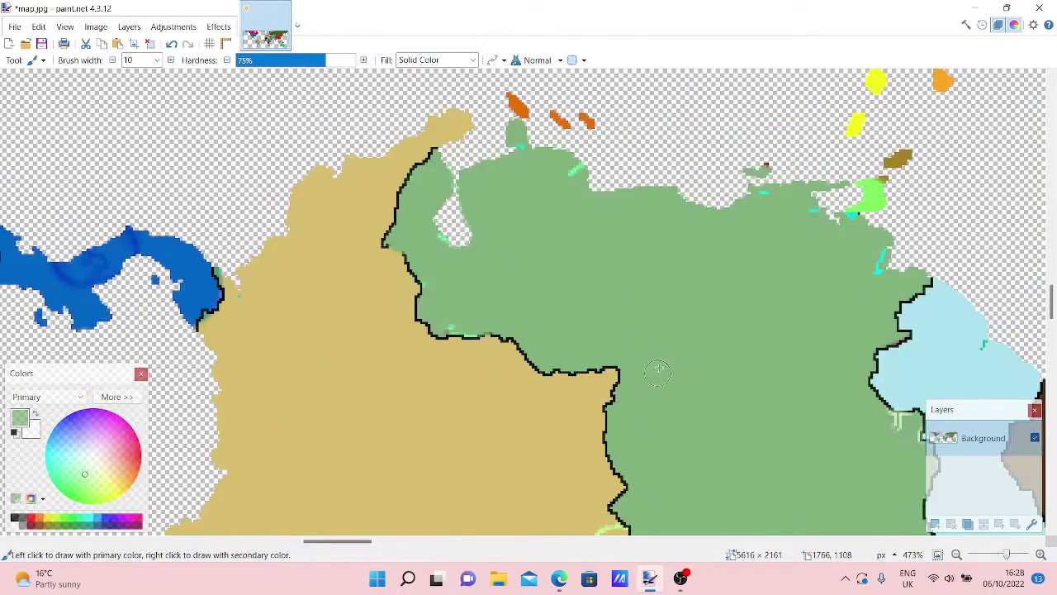
With the Recolor brush, paint western Venezuela dark red up to the Colombia border.
{"action": "scroll", "coordinate": [659, 373], "scroll_direction": "up", "scroll_amount": 3}
{"action": "scroll", "coordinate": [588, 342], "scroll_direction": "down", "scroll_amount": 2}
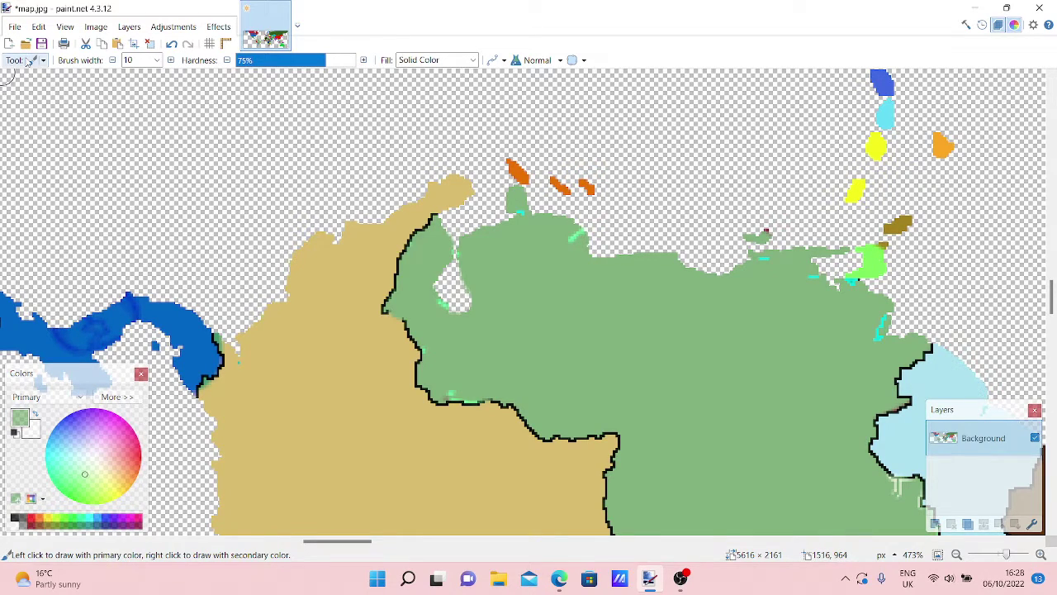
{"action": "left_click", "coordinate": [29, 60]}
{"action": "left_click", "coordinate": [41, 323]}
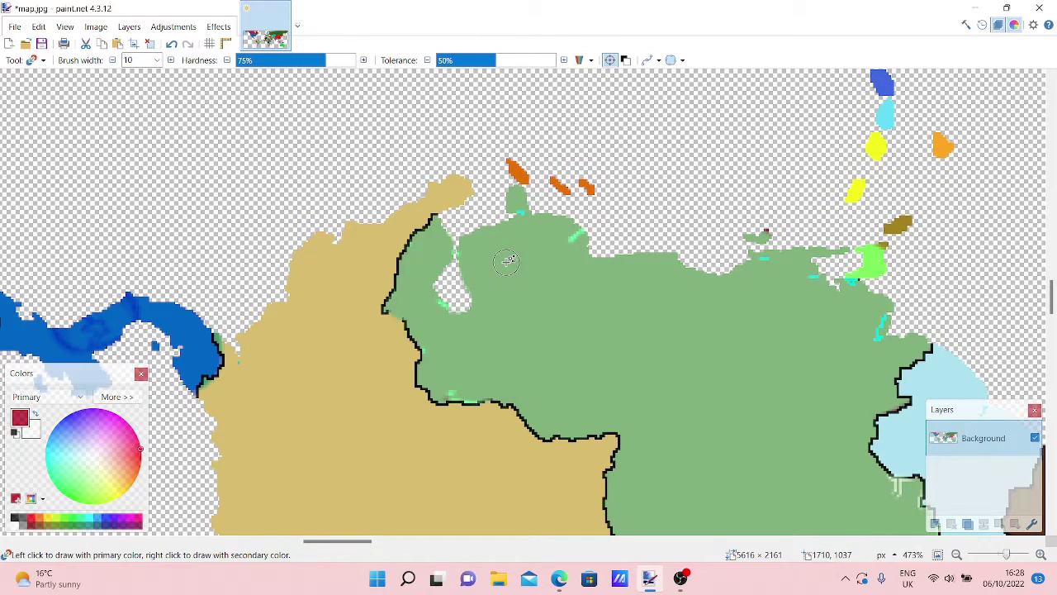
{"action": "mouse_move", "coordinate": [516, 241]}
{"action": "left_mouse_down"}
{"action": "mouse_move", "coordinate": [507, 269]}
{"action": "mouse_move", "coordinate": [498, 241]}
{"action": "left_mouse_up"}
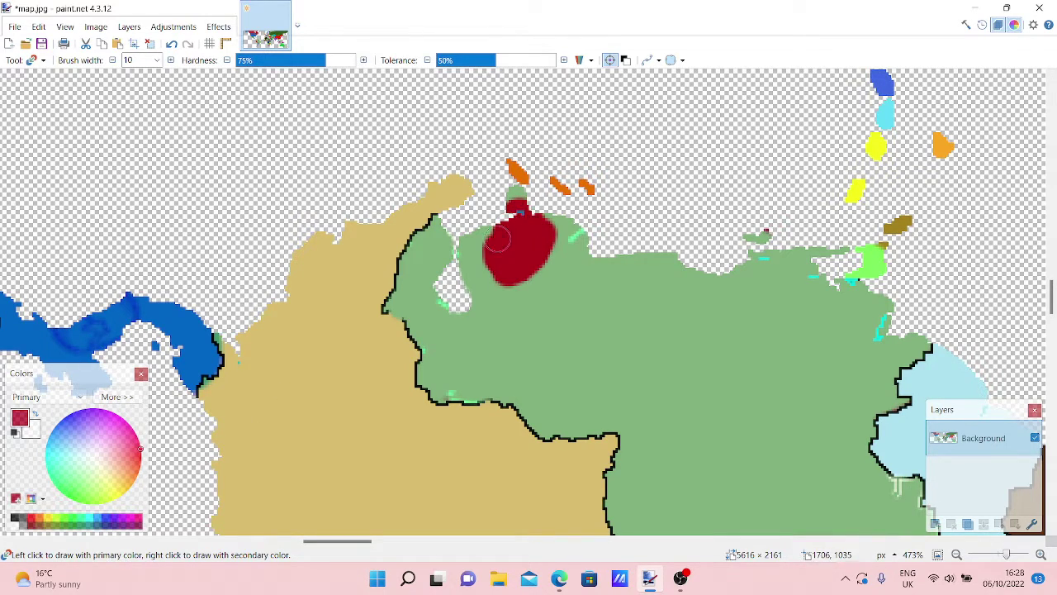
{"action": "mouse_move", "coordinate": [513, 201]}
{"action": "left_mouse_down"}
{"action": "mouse_move", "coordinate": [511, 244]}
{"action": "mouse_move", "coordinate": [479, 281]}
{"action": "mouse_move", "coordinate": [483, 227]}
{"action": "mouse_move", "coordinate": [446, 252]}
{"action": "mouse_move", "coordinate": [431, 238]}
{"action": "mouse_move", "coordinate": [449, 219]}
{"action": "mouse_move", "coordinate": [417, 247]}
{"action": "mouse_move", "coordinate": [411, 233]}
{"action": "mouse_move", "coordinate": [406, 243]}
{"action": "mouse_move", "coordinate": [428, 274]}
{"action": "mouse_move", "coordinate": [391, 266]}
{"action": "mouse_move", "coordinate": [425, 284]}
{"action": "mouse_move", "coordinate": [402, 308]}
{"action": "mouse_move", "coordinate": [413, 301]}
{"action": "mouse_move", "coordinate": [392, 304]}
{"action": "mouse_move", "coordinate": [484, 322]}
{"action": "mouse_move", "coordinate": [570, 305]}
{"action": "mouse_move", "coordinate": [549, 244]}
{"action": "mouse_move", "coordinate": [556, 264]}
{"action": "mouse_move", "coordinate": [582, 252]}
{"action": "mouse_move", "coordinate": [570, 247]}
{"action": "mouse_move", "coordinate": [573, 231]}
{"action": "mouse_move", "coordinate": [594, 255]}
{"action": "mouse_move", "coordinate": [585, 290]}
{"action": "mouse_move", "coordinate": [599, 283]}
{"action": "mouse_move", "coordinate": [629, 307]}
{"action": "mouse_move", "coordinate": [502, 365]}
{"action": "mouse_move", "coordinate": [417, 355]}
{"action": "mouse_move", "coordinate": [409, 332]}
{"action": "mouse_move", "coordinate": [396, 334]}
{"action": "left_mouse_up"}
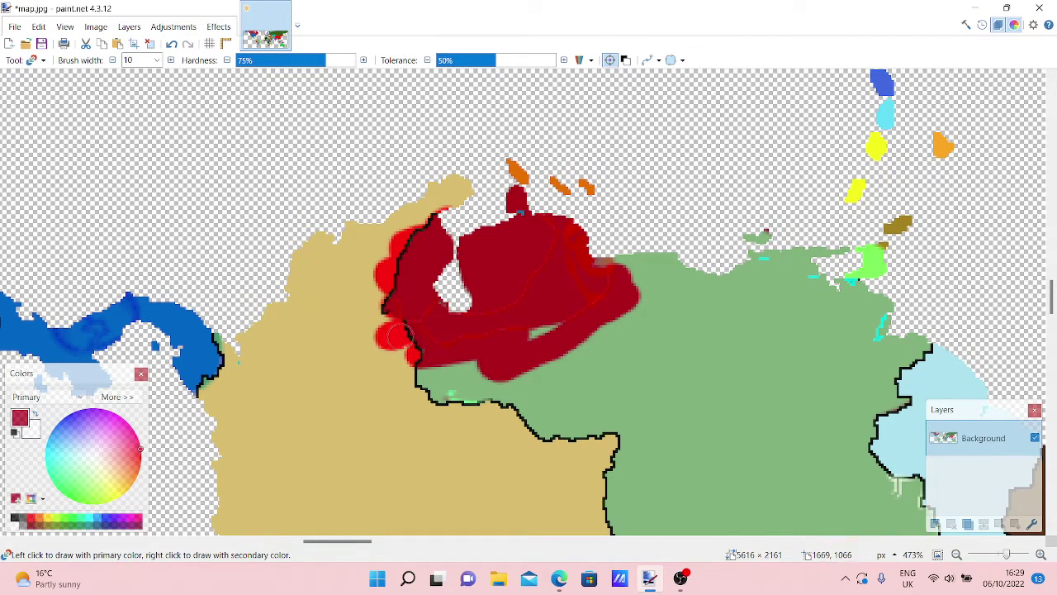
{"action": "mouse_move", "coordinate": [442, 308]}
{"action": "left_mouse_down"}
{"action": "mouse_move", "coordinate": [559, 349]}
{"action": "mouse_move", "coordinate": [531, 330]}
{"action": "mouse_move", "coordinate": [569, 330]}
{"action": "mouse_move", "coordinate": [437, 375]}
{"action": "mouse_move", "coordinate": [541, 381]}
{"action": "mouse_move", "coordinate": [506, 380]}
{"action": "left_mouse_up"}
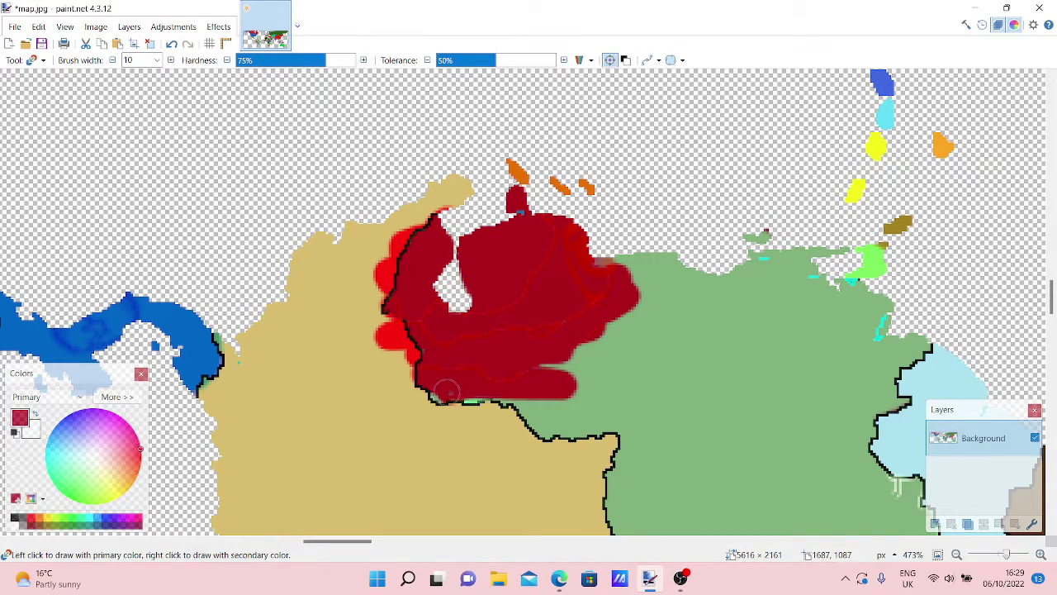
{"action": "mouse_move", "coordinate": [440, 393]}
{"action": "left_mouse_down"}
{"action": "mouse_move", "coordinate": [533, 389]}
{"action": "mouse_move", "coordinate": [599, 364]}
{"action": "mouse_move", "coordinate": [571, 358]}
{"action": "mouse_move", "coordinate": [646, 307]}
{"action": "mouse_move", "coordinate": [635, 255]}
{"action": "mouse_move", "coordinate": [639, 307]}
{"action": "left_mouse_up"}
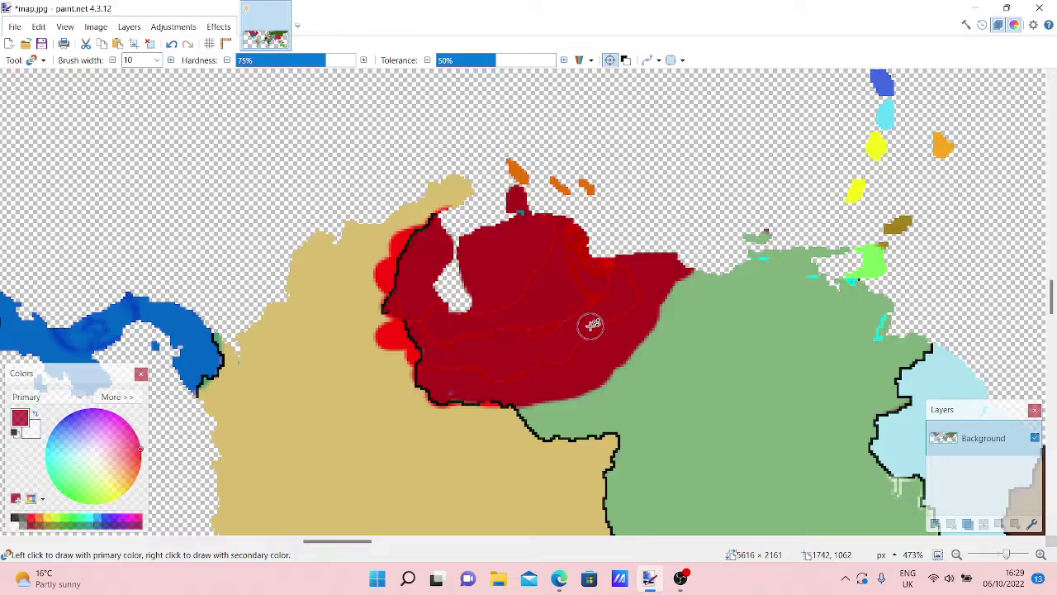
{"action": "scroll", "coordinate": [590, 322], "scroll_direction": "up", "scroll_amount": 2}
{"action": "scroll", "coordinate": [417, 295], "scroll_direction": "down", "scroll_amount": 4}
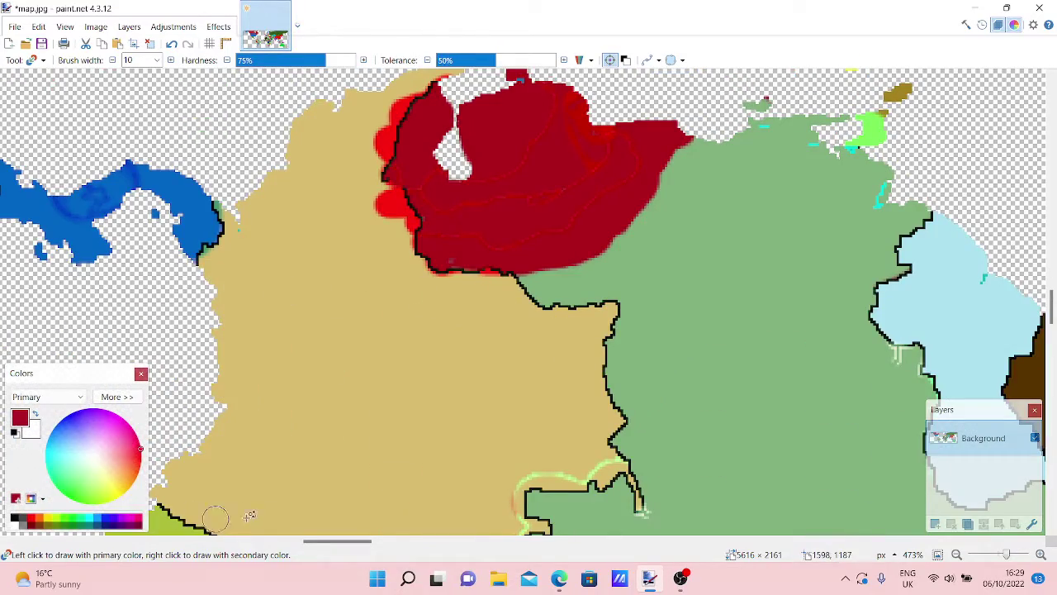
Pan and zoom the canvas over to El Salvador in Central America.
{"action": "mouse_move", "coordinate": [319, 544]}
{"action": "left_mouse_down"}
{"action": "mouse_move", "coordinate": [261, 541]}
{"action": "mouse_move", "coordinate": [304, 542]}
{"action": "mouse_move", "coordinate": [310, 529]}
{"action": "left_mouse_up"}
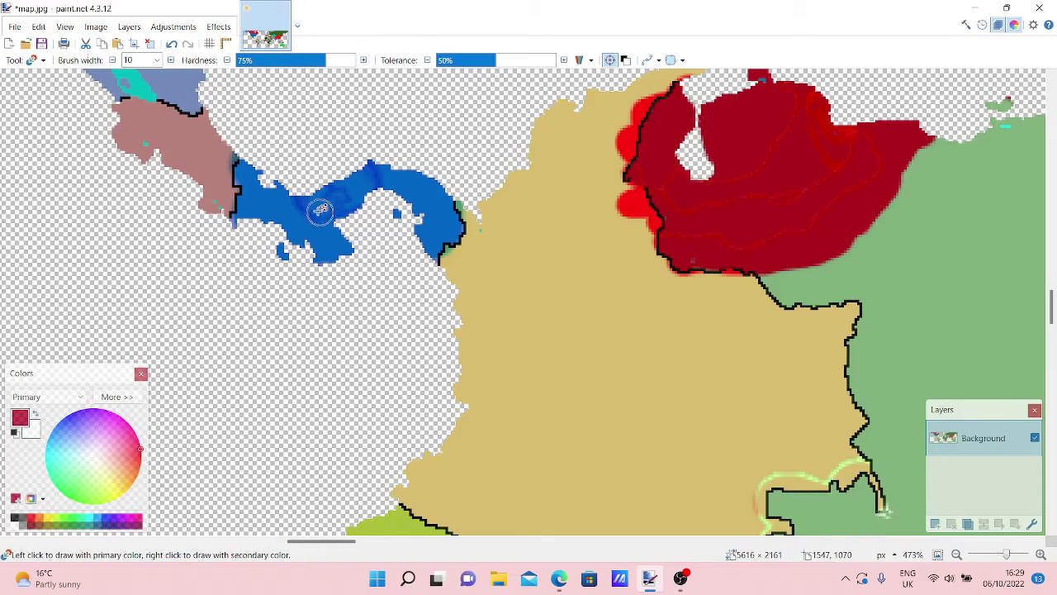
{"action": "scroll", "coordinate": [196, 229], "scroll_direction": "up", "scroll_amount": 2}
{"action": "scroll", "coordinate": [355, 446], "scroll_direction": "up", "scroll_amount": 5}
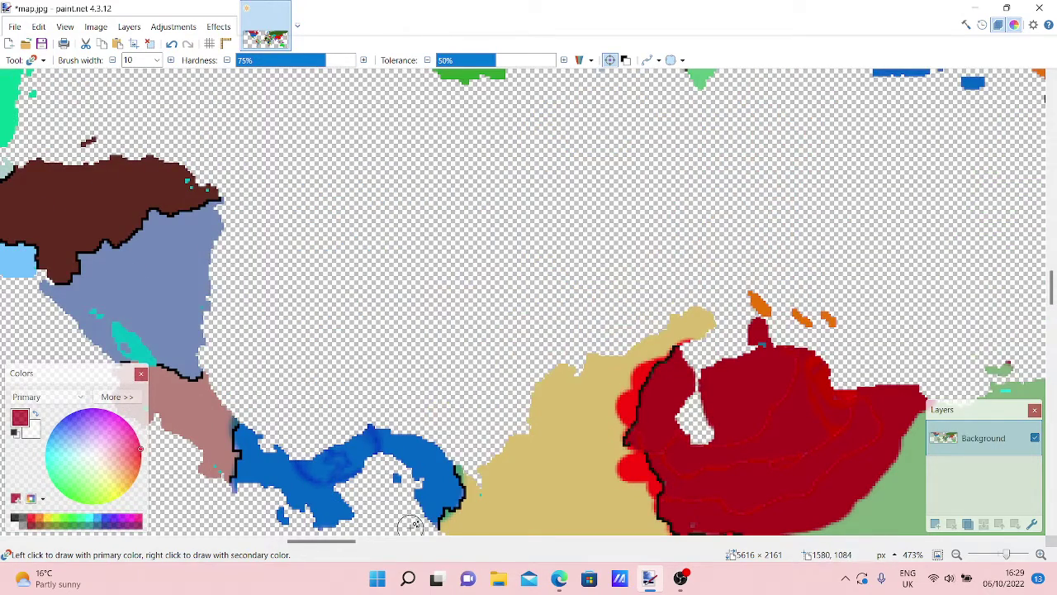
{"action": "mouse_move", "coordinate": [344, 541]}
{"action": "left_mouse_down"}
{"action": "mouse_move", "coordinate": [285, 533]}
{"action": "mouse_move", "coordinate": [304, 537]}
{"action": "left_mouse_up"}
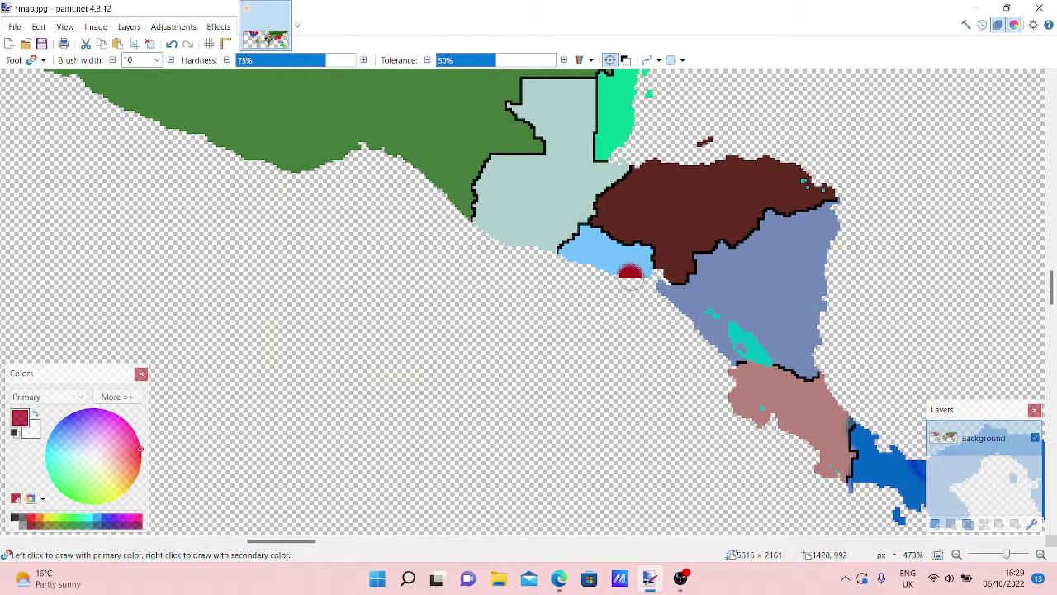
{"action": "scroll", "coordinate": [611, 304], "scroll_direction": "up", "scroll_amount": 2}
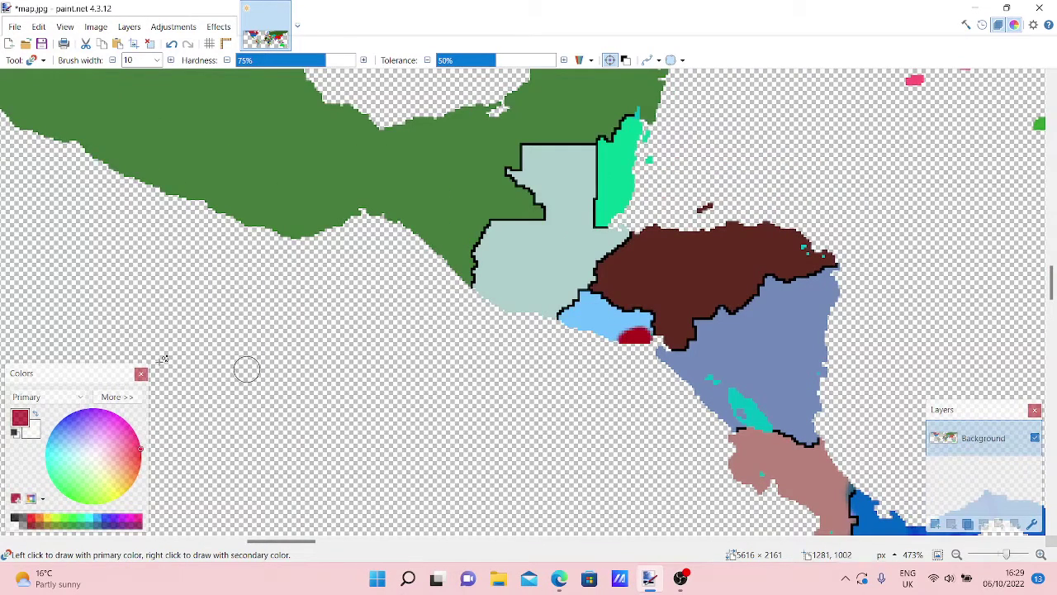
{"action": "left_click", "coordinate": [34, 60]}
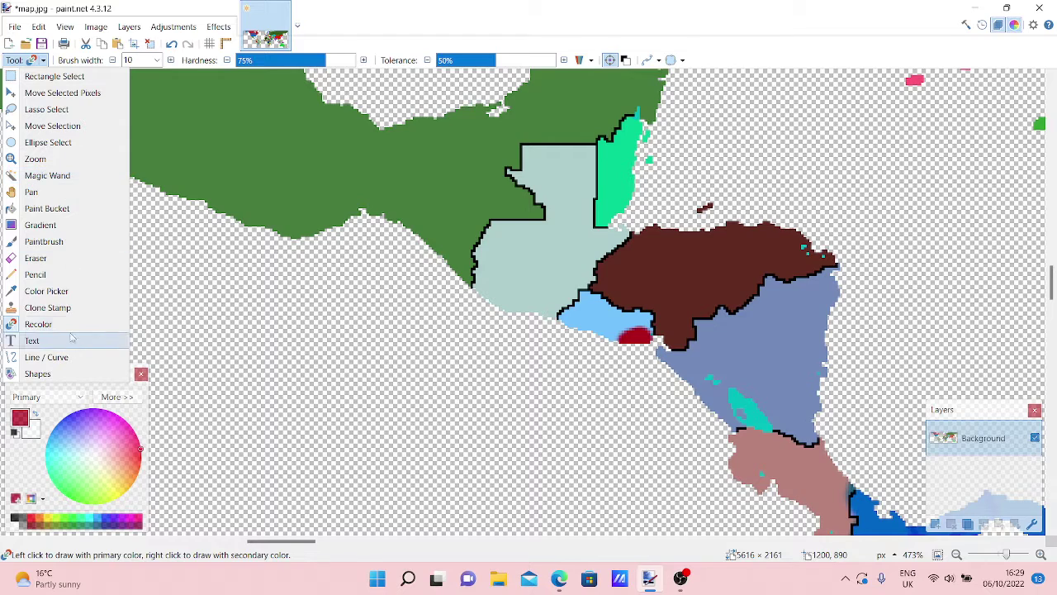
Sample El Salvador's light blue and recolour the dark red spot on its coast.
{"action": "left_click", "coordinate": [66, 291]}
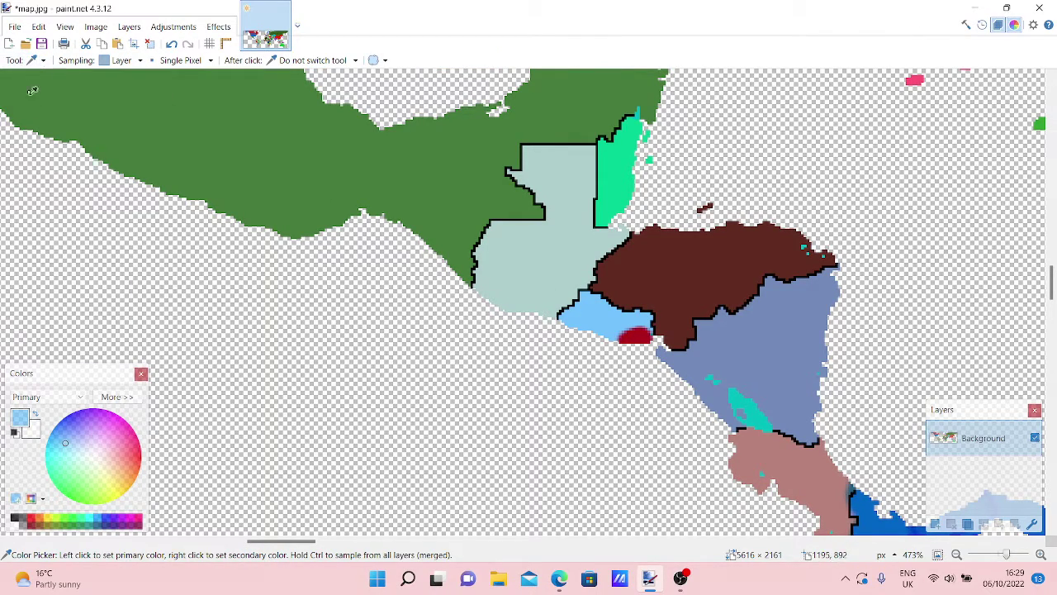
{"action": "left_click", "coordinate": [31, 59]}
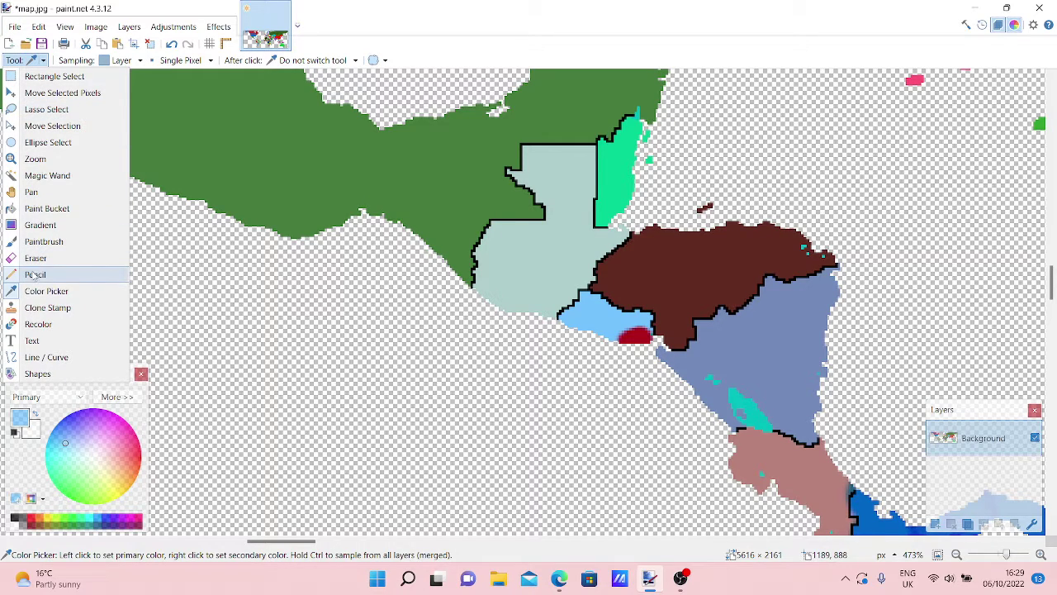
{"action": "left_click", "coordinate": [55, 325]}
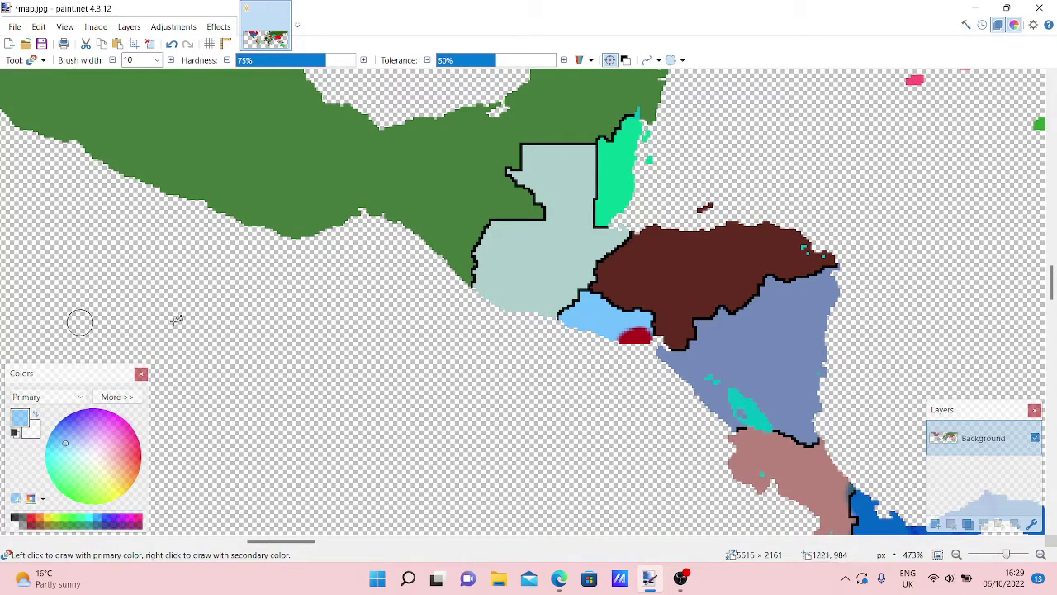
{"action": "left_click_drag", "start_coordinate": [618, 334], "coordinate": [645, 331]}
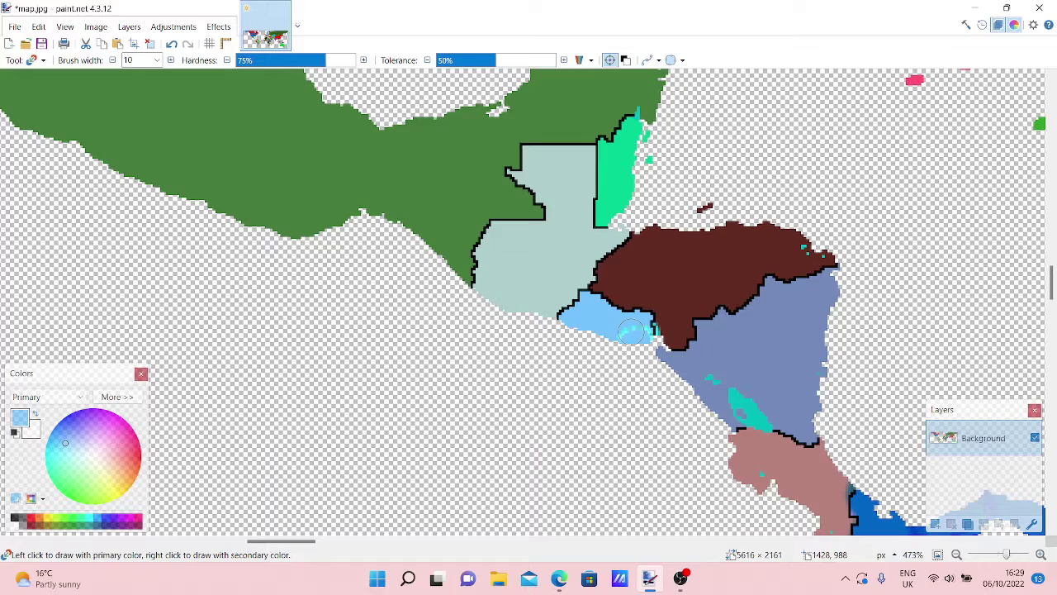
{"action": "scroll", "coordinate": [652, 334], "scroll_direction": "down", "scroll_amount": 5}
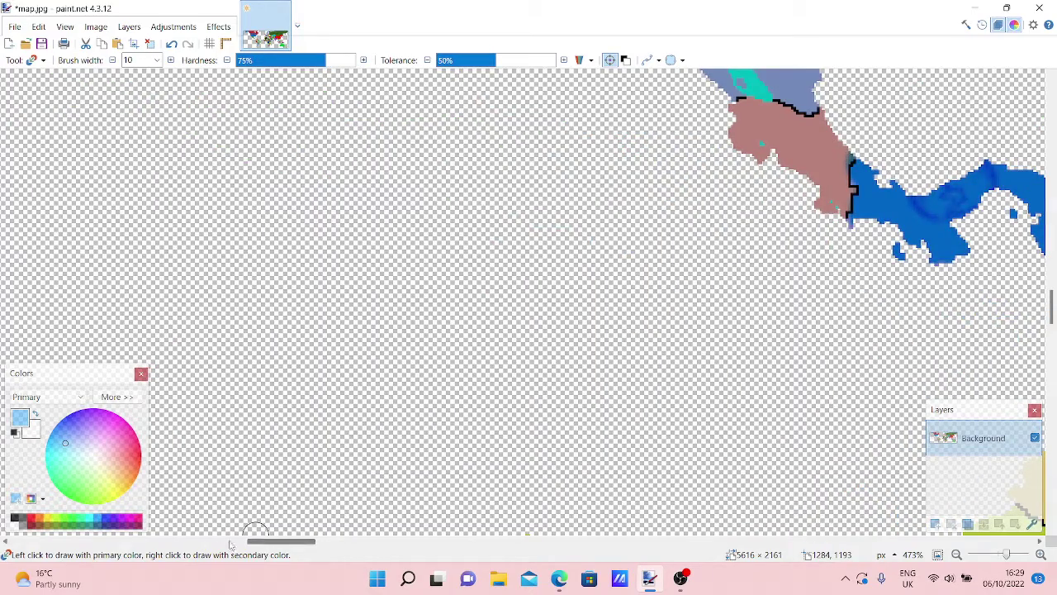
Paint Venezuela's red northern coastline light blue from the western tip eastward.
{"action": "mouse_move", "coordinate": [278, 542]}
{"action": "left_mouse_down"}
{"action": "mouse_move", "coordinate": [396, 542]}
{"action": "mouse_move", "coordinate": [336, 543]}
{"action": "left_mouse_up"}
{"action": "scroll", "coordinate": [455, 191], "scroll_direction": "up", "scroll_amount": 3}
{"action": "left_click", "coordinate": [487, 335]}
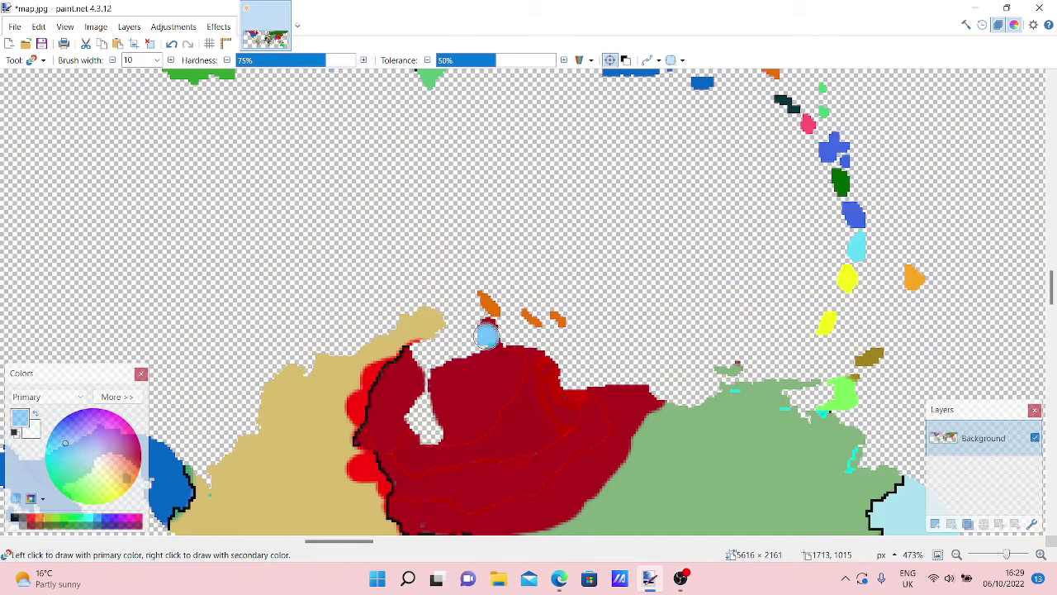
{"action": "mouse_move", "coordinate": [496, 320]}
{"action": "left_mouse_down"}
{"action": "mouse_move", "coordinate": [475, 363]}
{"action": "mouse_move", "coordinate": [561, 355]}
{"action": "mouse_move", "coordinate": [504, 372]}
{"action": "left_mouse_up"}
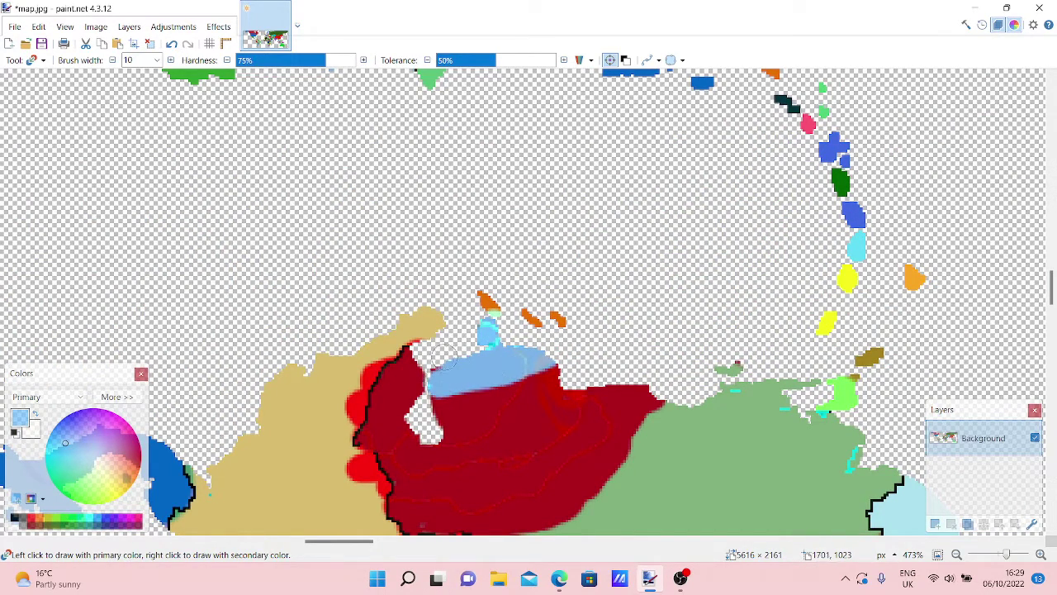
{"action": "left_click_drag", "start_coordinate": [420, 376], "coordinate": [409, 358]}
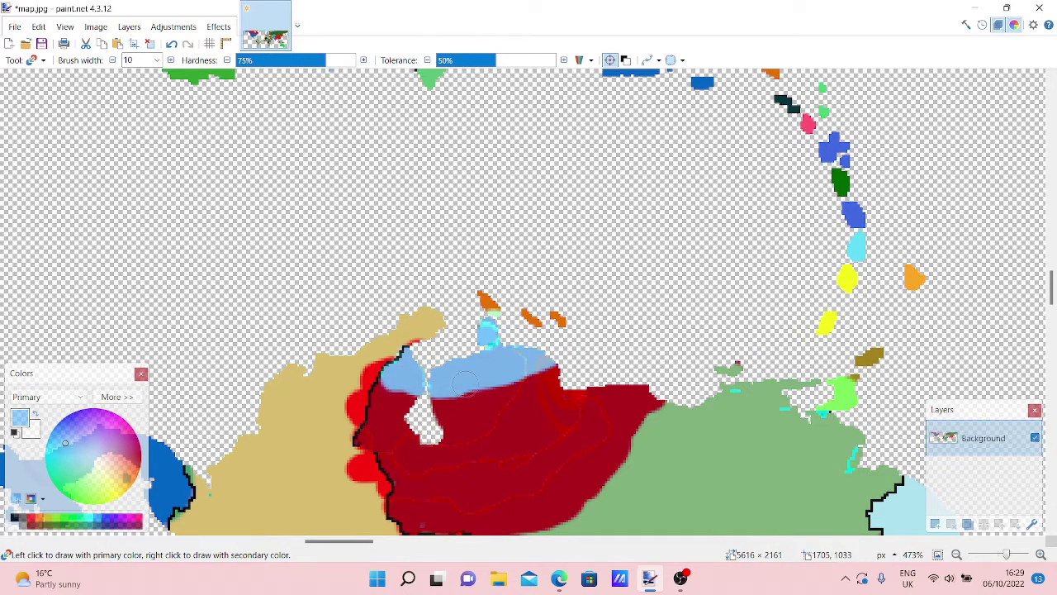
{"action": "left_click_drag", "start_coordinate": [465, 379], "coordinate": [644, 385]}
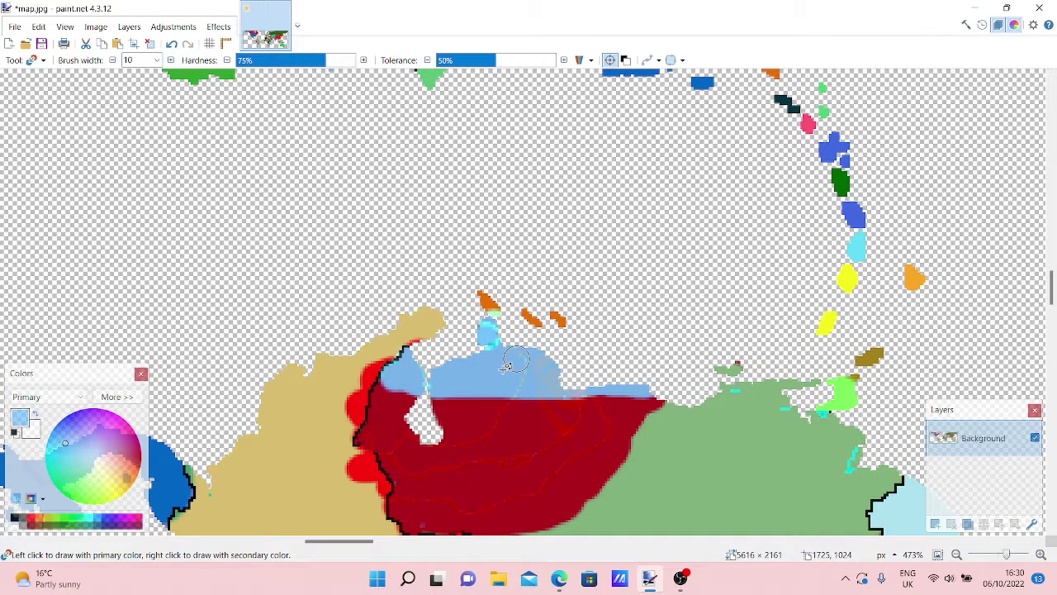
Turn the small islands off Venezuela light blue, then bring OBS Studio to the front.
{"action": "scroll", "coordinate": [506, 365], "scroll_direction": "down", "scroll_amount": 3}
{"action": "scroll", "coordinate": [474, 328], "scroll_direction": "down", "scroll_amount": 2}
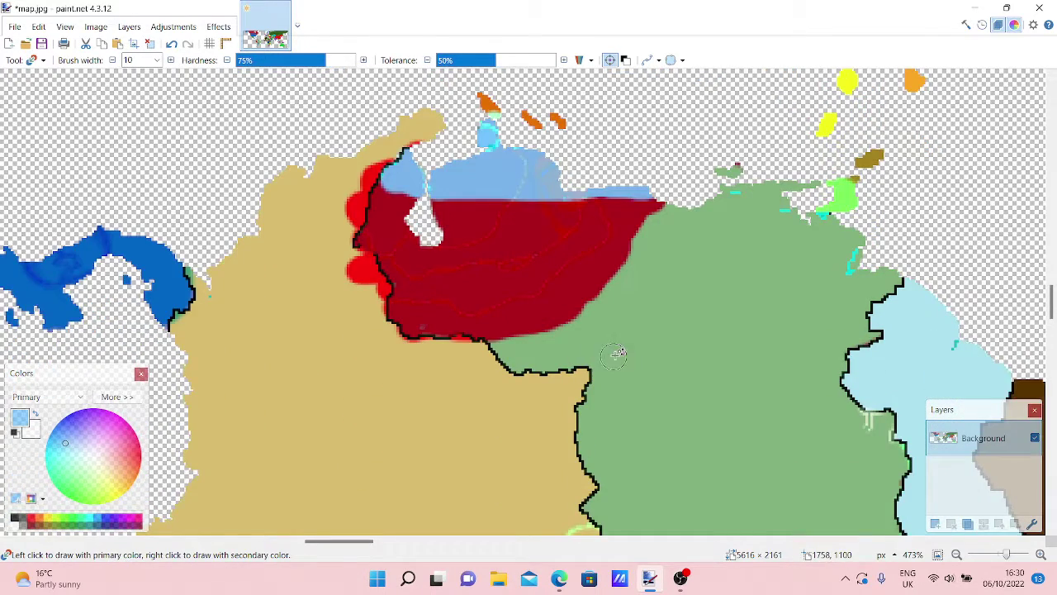
{"action": "scroll", "coordinate": [632, 289], "scroll_direction": "up", "scroll_amount": 6}
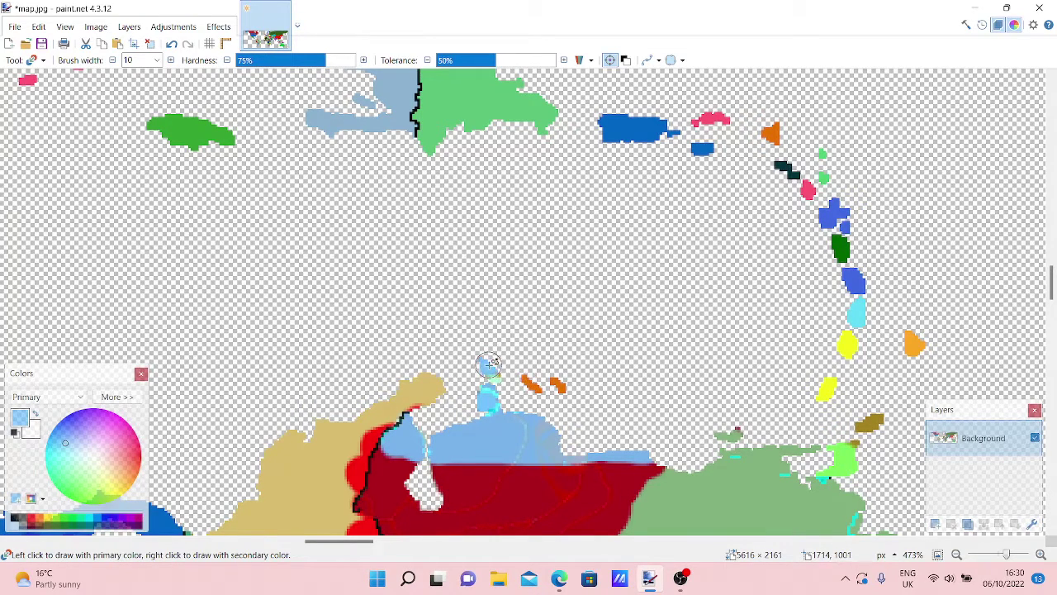
{"action": "left_click_drag", "start_coordinate": [530, 382], "coordinate": [559, 383]}
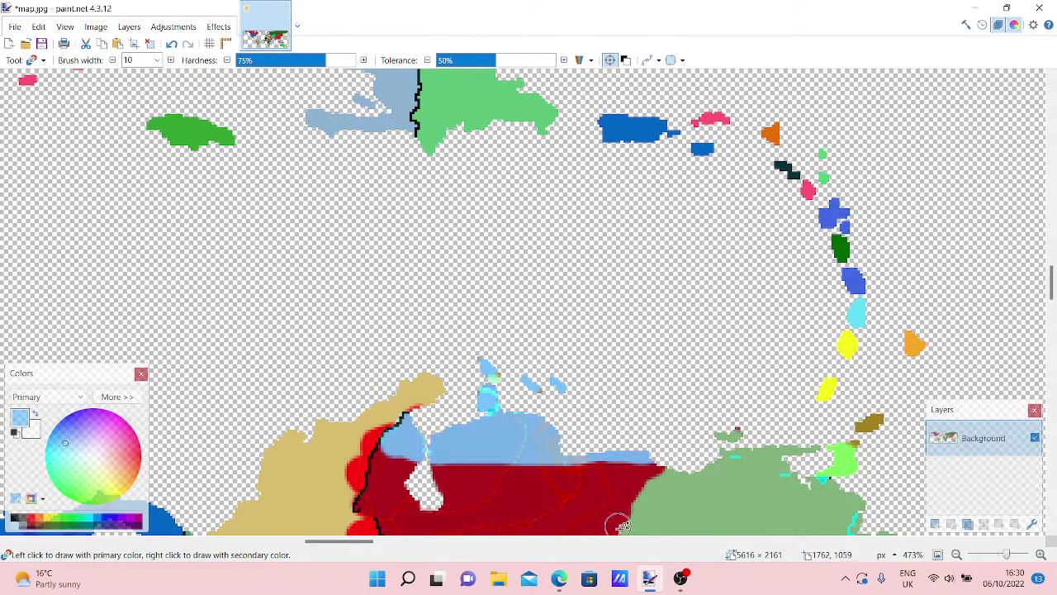
{"action": "left_click", "coordinate": [677, 499]}
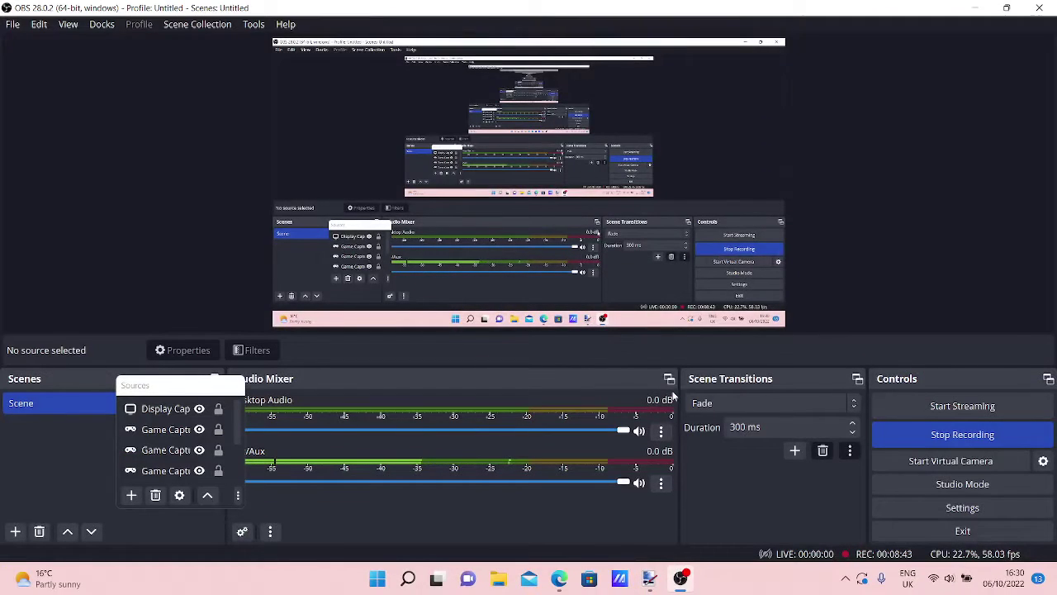